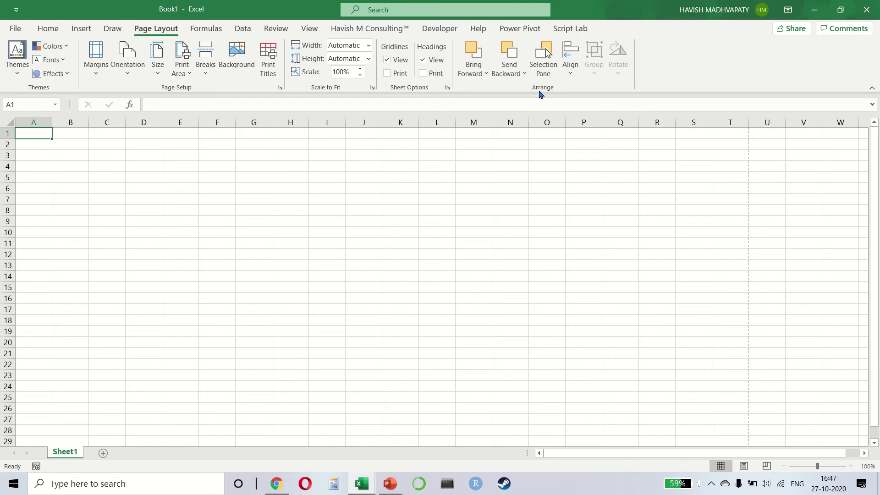
pyautogui.click(60, 78)
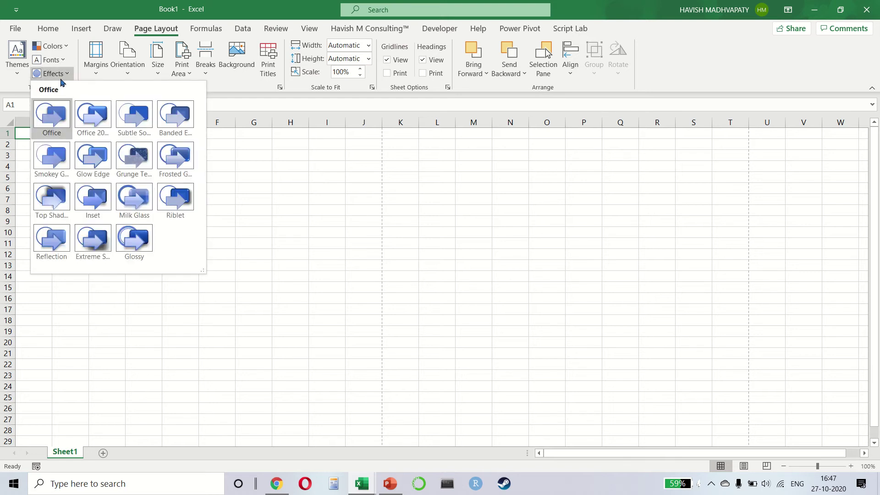
pyautogui.click(58, 47)
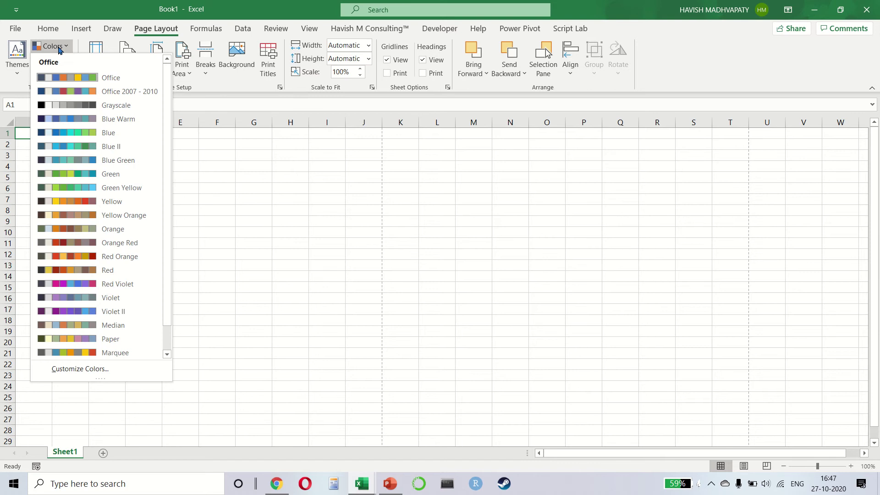
pyautogui.click(20, 69)
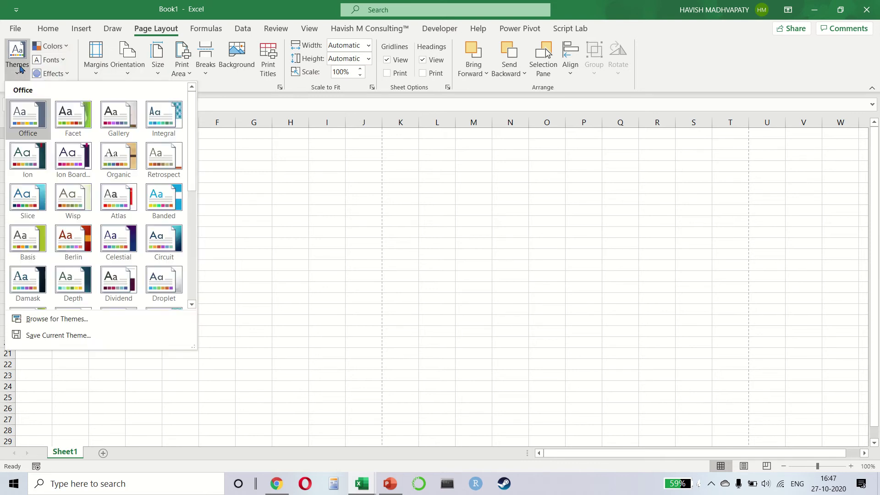
pyautogui.click(53, 61)
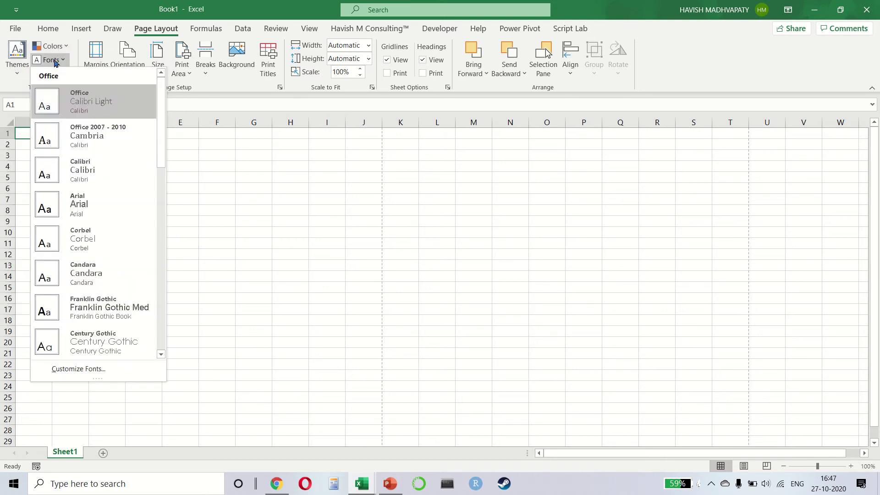
# Apply the Atlas theme to the workbook and enter "dsfsdf" in cell A1 to check the theme's font
pyautogui.click(17, 75)
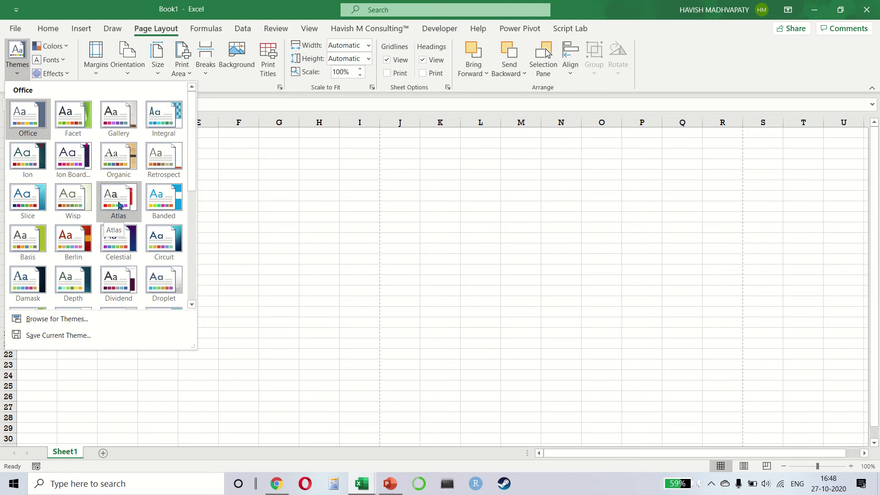
pyautogui.click(119, 211)
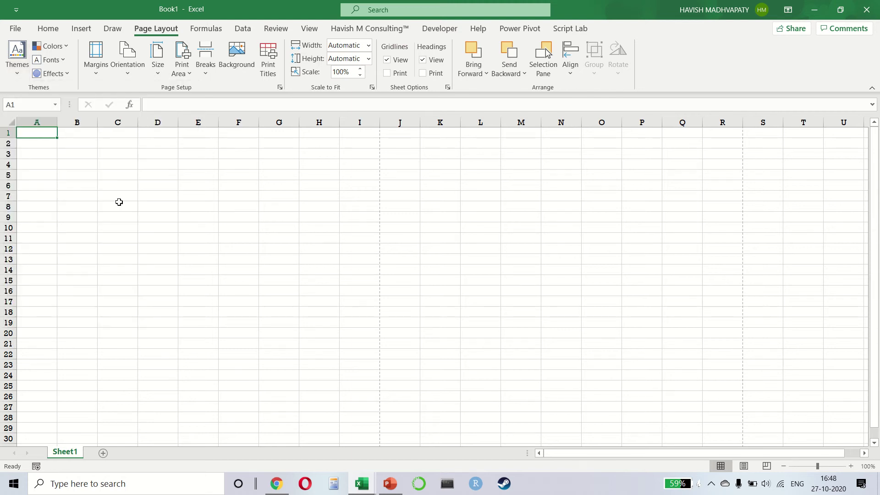
pyautogui.write('dsfsdf')
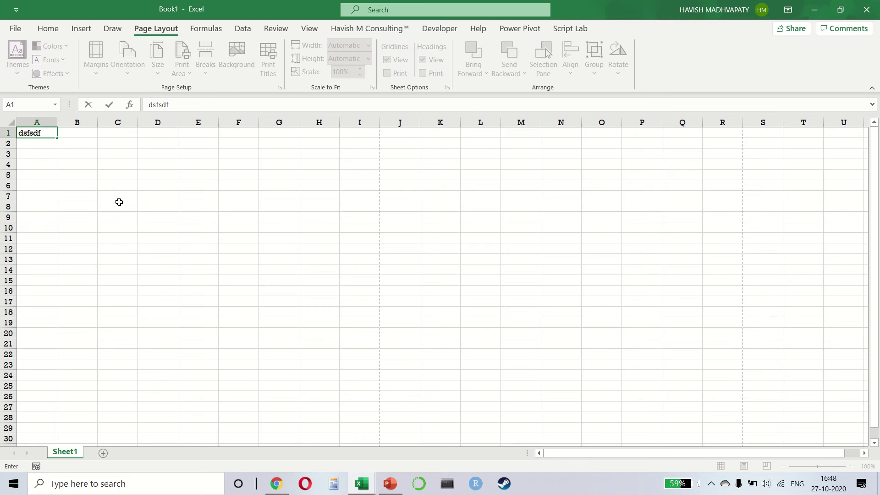
pyautogui.press('Return')
pyautogui.press('Up')
pyautogui.scroll(1, 119, 202)
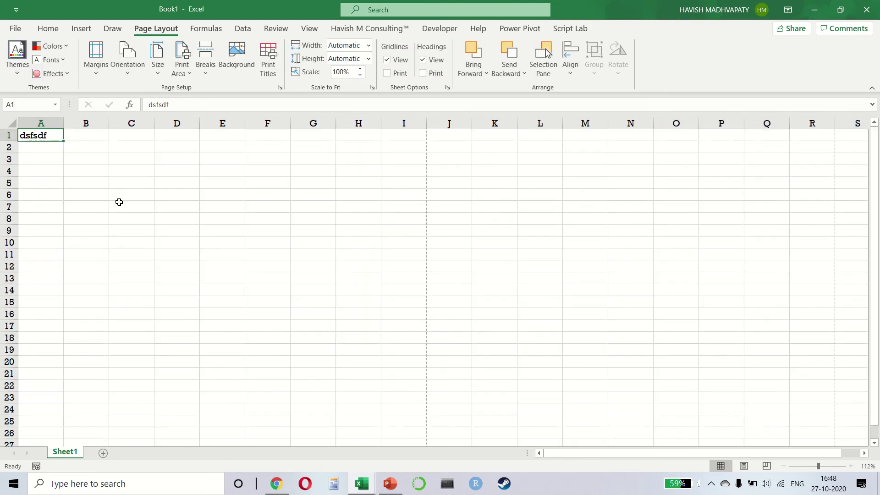
pyautogui.click(46, 29)
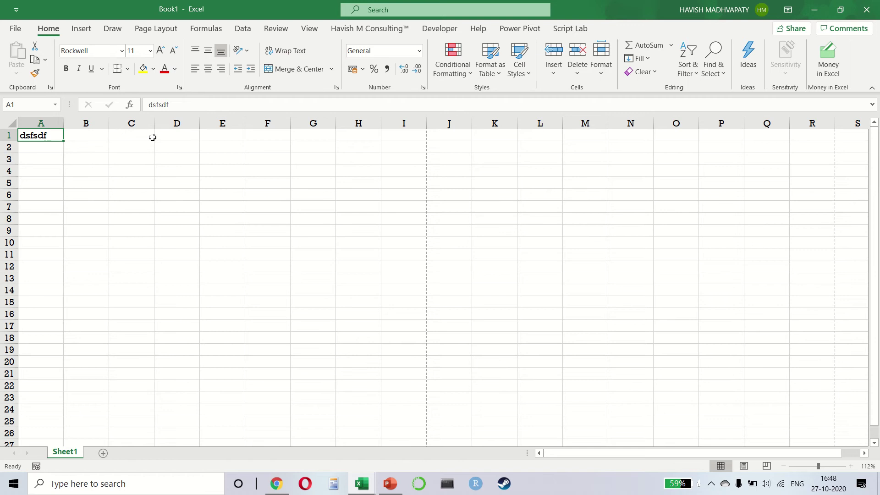
pyautogui.click(157, 31)
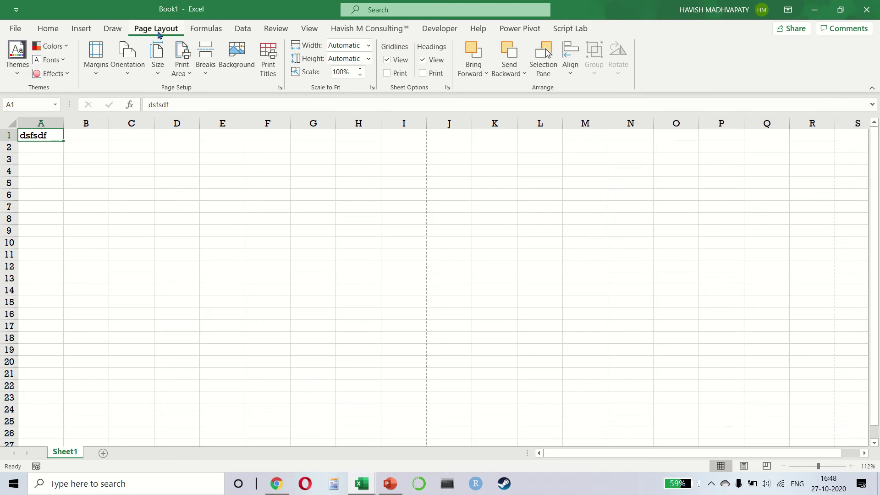
pyautogui.click(17, 75)
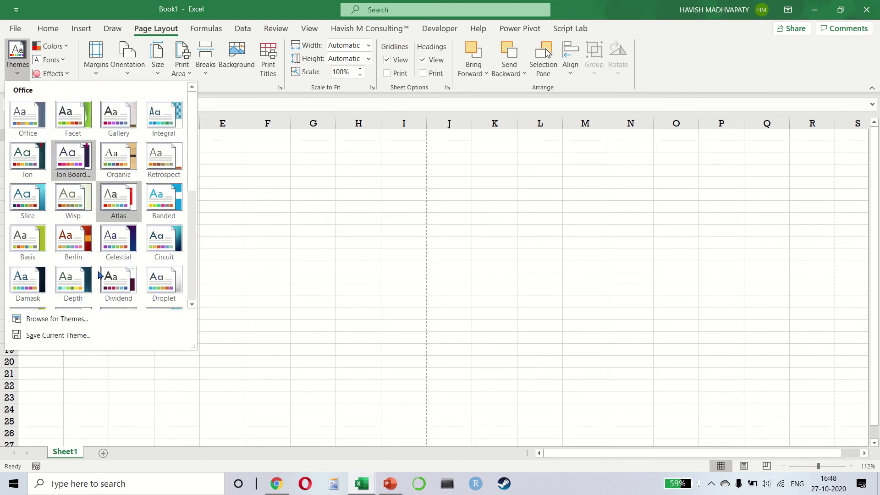
pyautogui.click(83, 324)
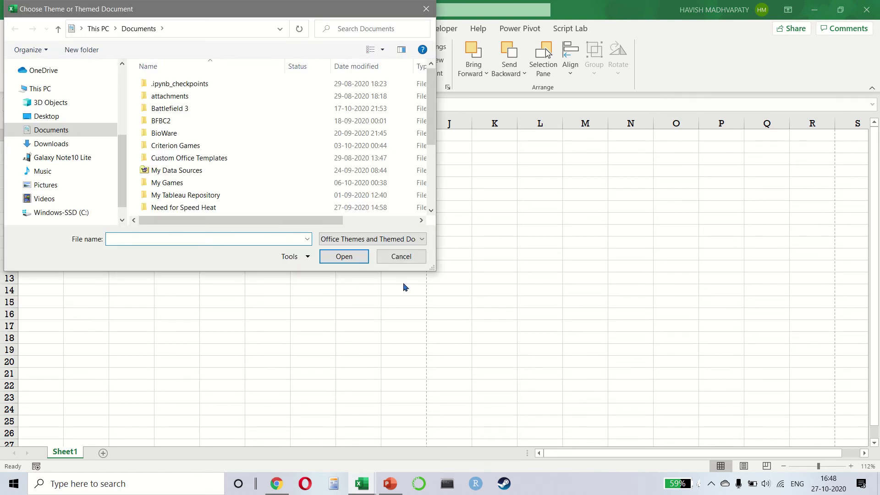
pyautogui.click(407, 257)
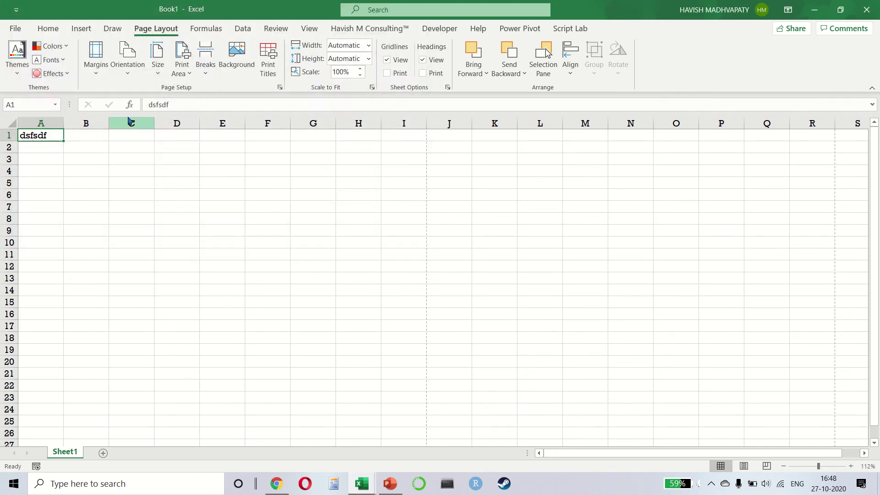
pyautogui.click(11, 71)
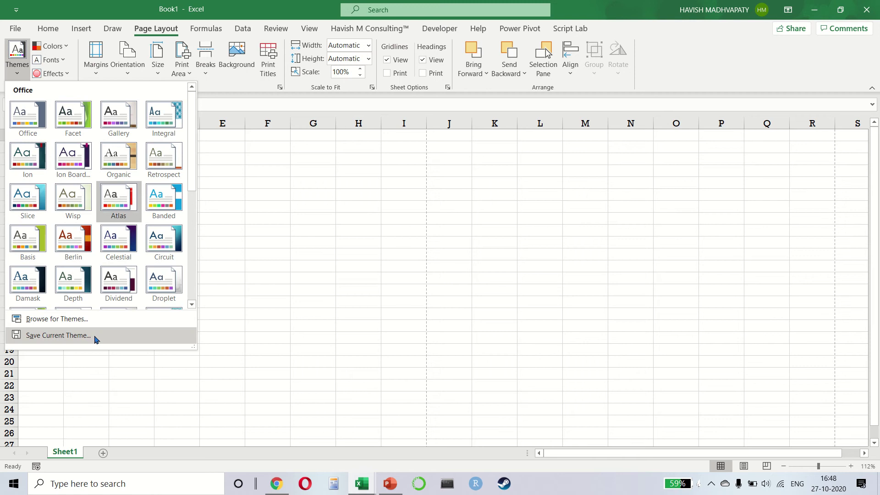
pyautogui.click(325, 263)
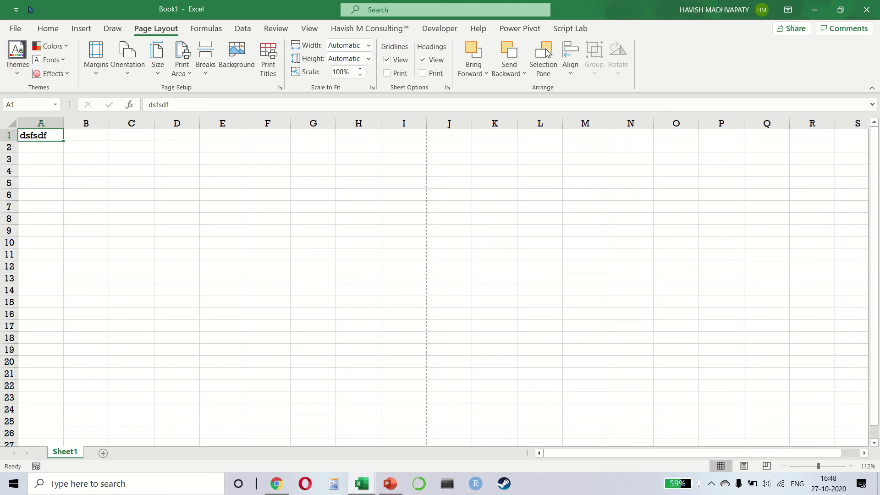
# Change the theme colors to Blue and preview the themed cell styles on cell A1
pyautogui.click(51, 46)
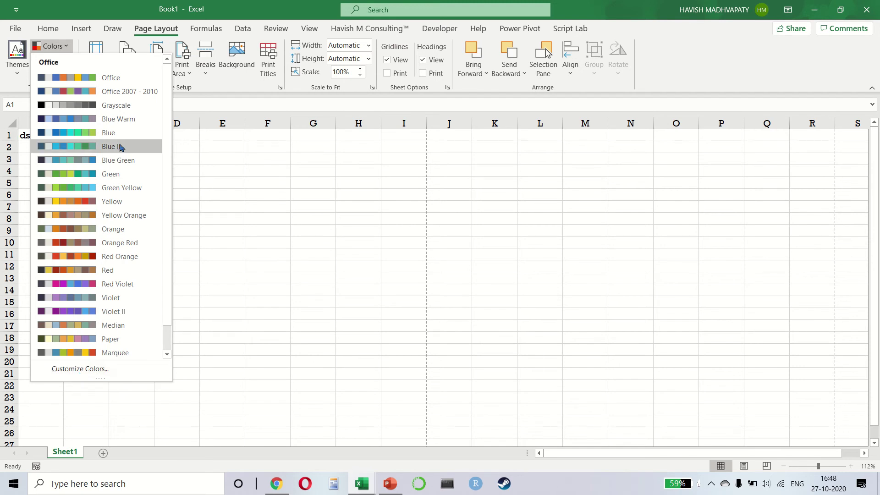
pyautogui.click(112, 133)
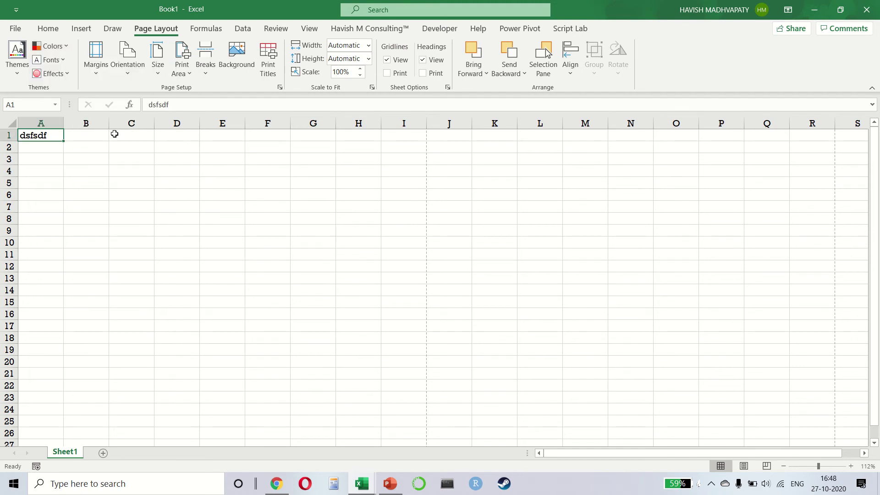
pyautogui.click(55, 28)
pyautogui.click(526, 75)
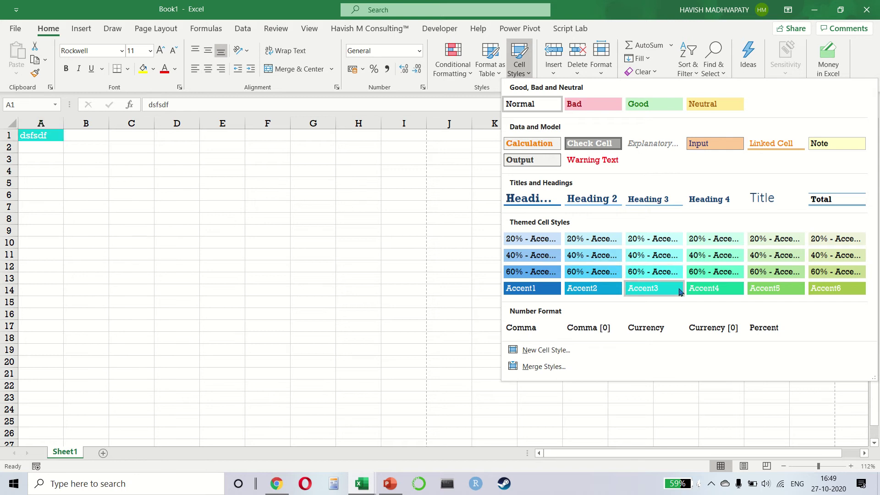
# Set the sheet's paper size to A4
pyautogui.click(171, 30)
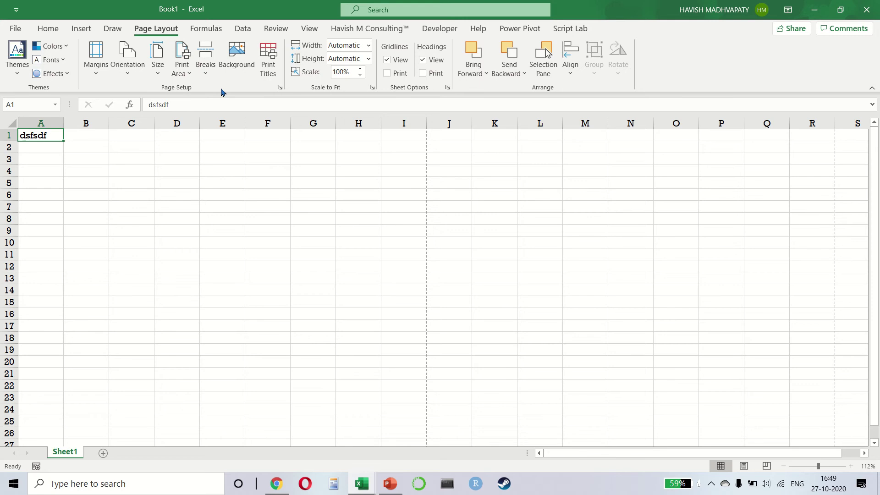
pyautogui.click(158, 78)
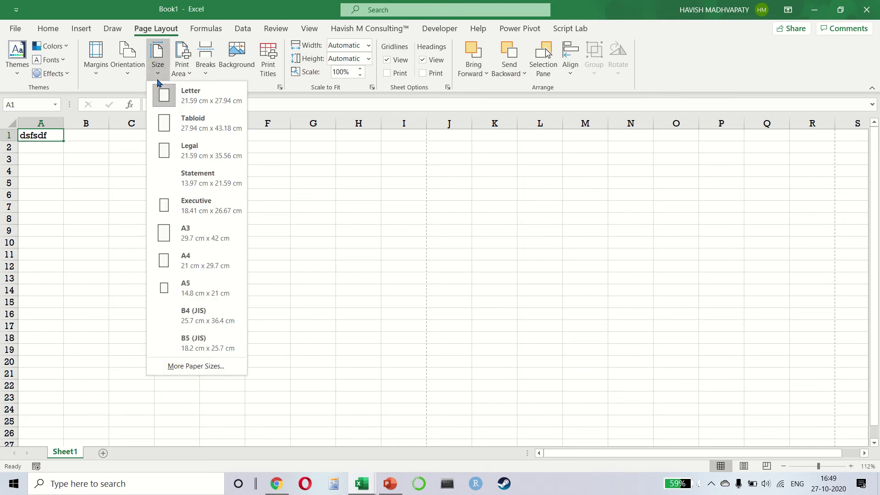
pyautogui.click(220, 253)
# Set the sheet's paper size to A3 and inspect the page-break lines across and down the sheet
pyautogui.click(159, 57)
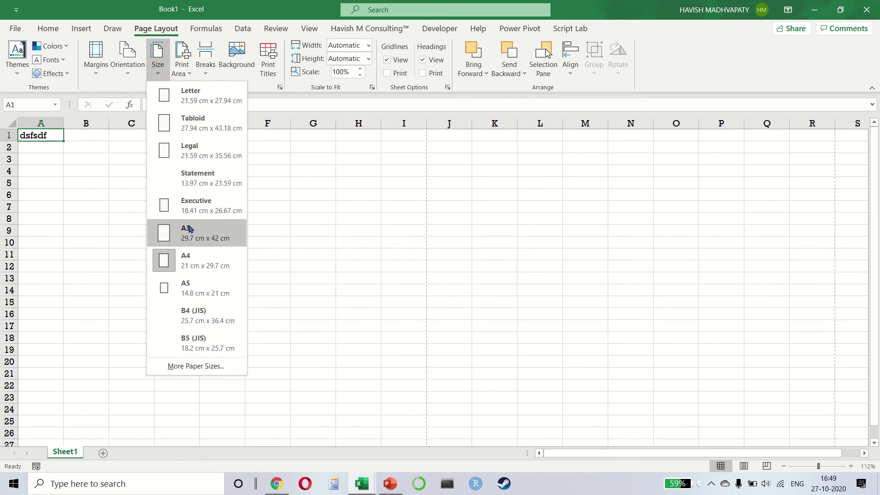
pyautogui.click(227, 236)
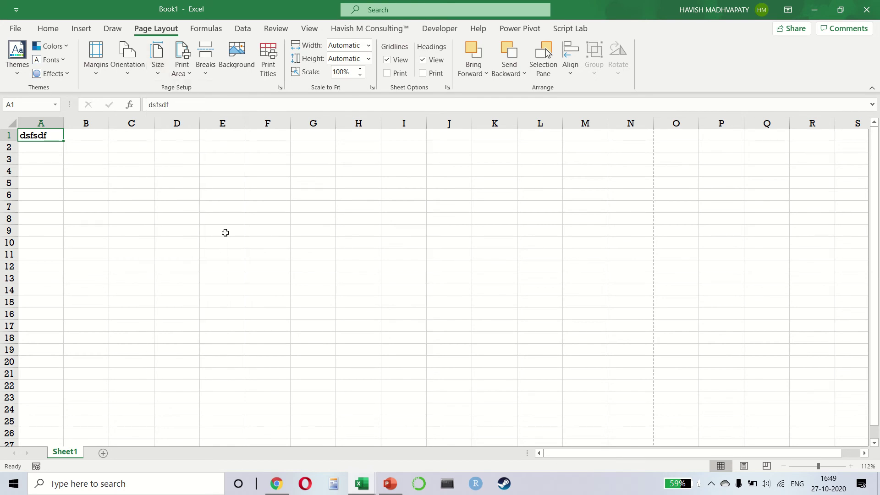
pyautogui.scroll(-3, 225, 233)
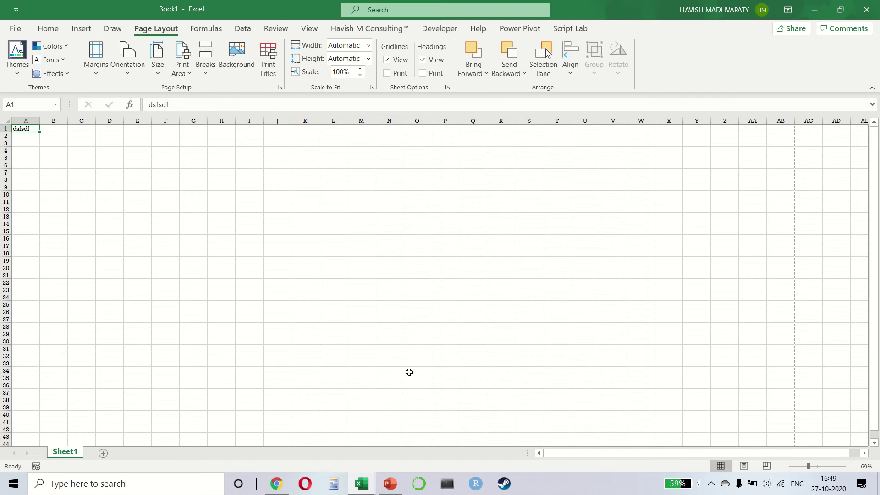
pyautogui.scroll(-7, 410, 372)
pyautogui.scroll(-13, 409, 372)
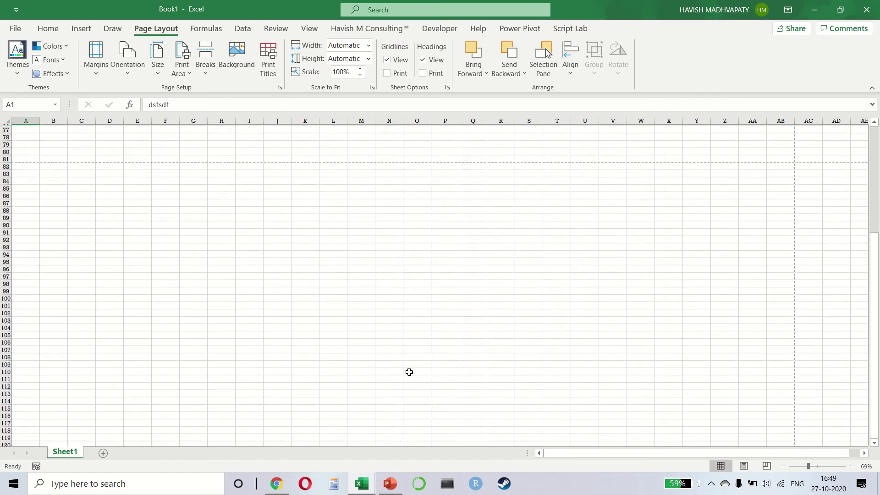
pyautogui.scroll(20, 403, 284)
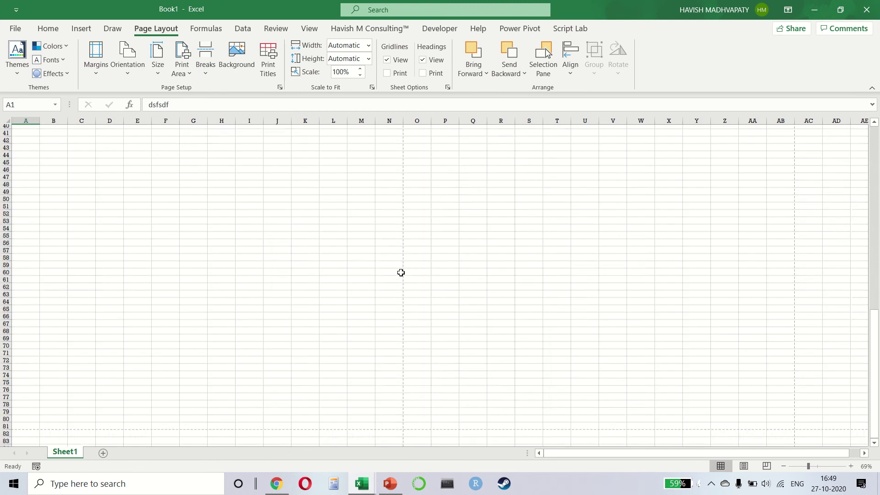
pyautogui.click(105, 73)
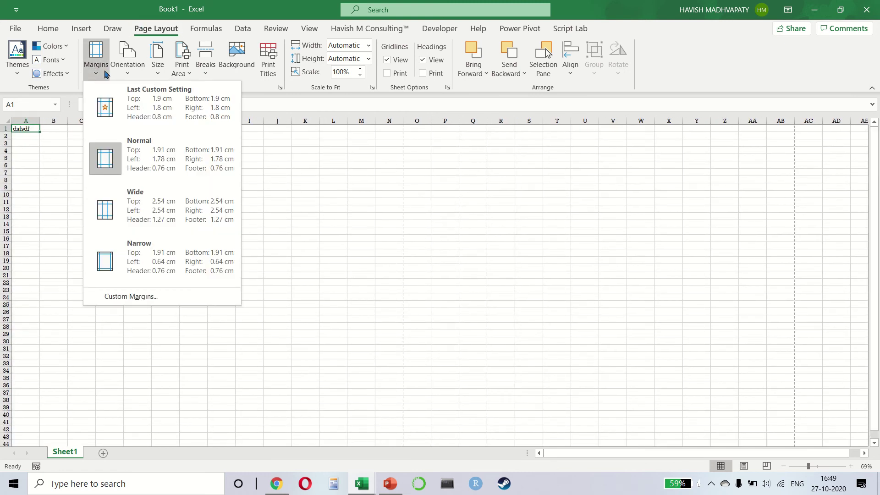
pyautogui.click(128, 71)
pyautogui.click(157, 73)
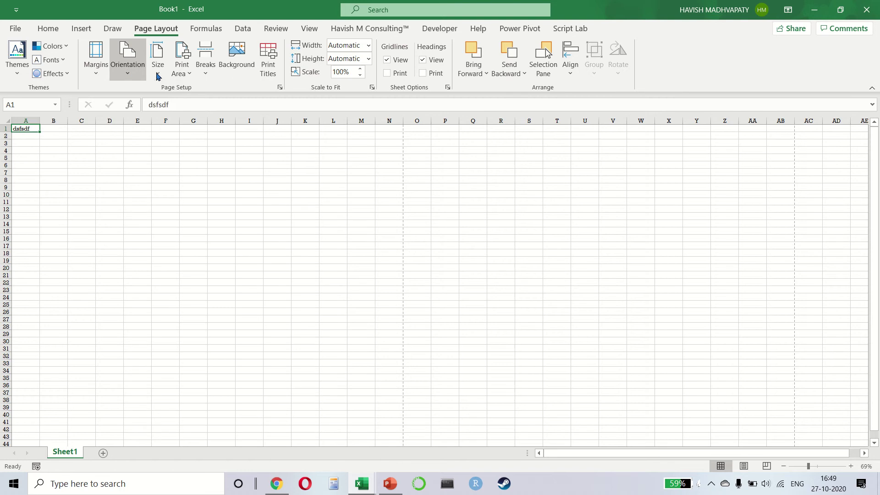
pyautogui.click(182, 72)
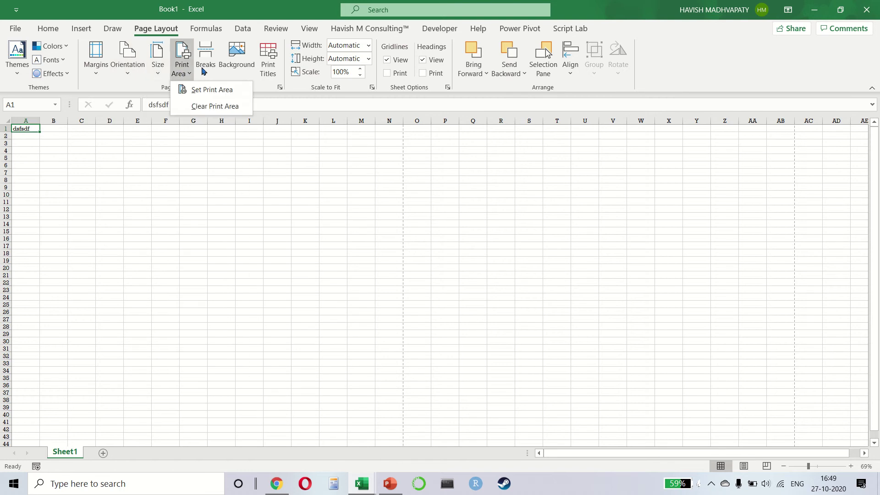
pyautogui.click(202, 72)
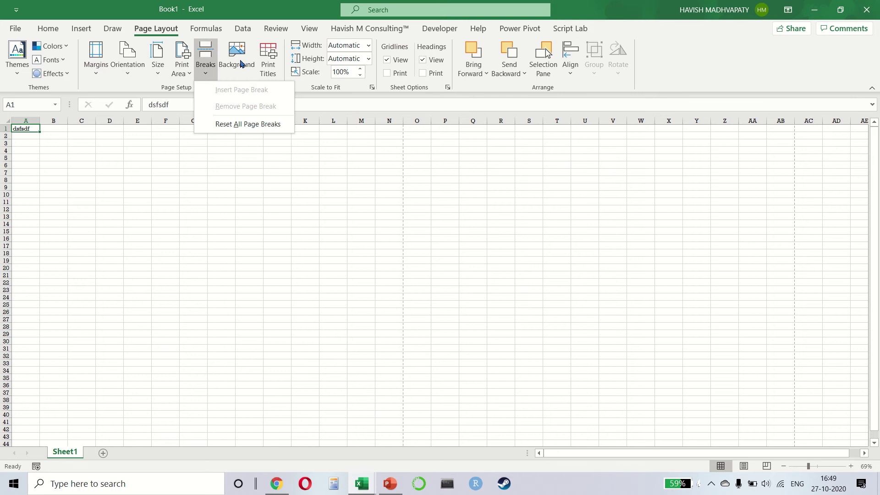
# Search Bing images for "office" and insert the picture of the dark corner office with large windows as the sheet background
pyautogui.click(240, 65)
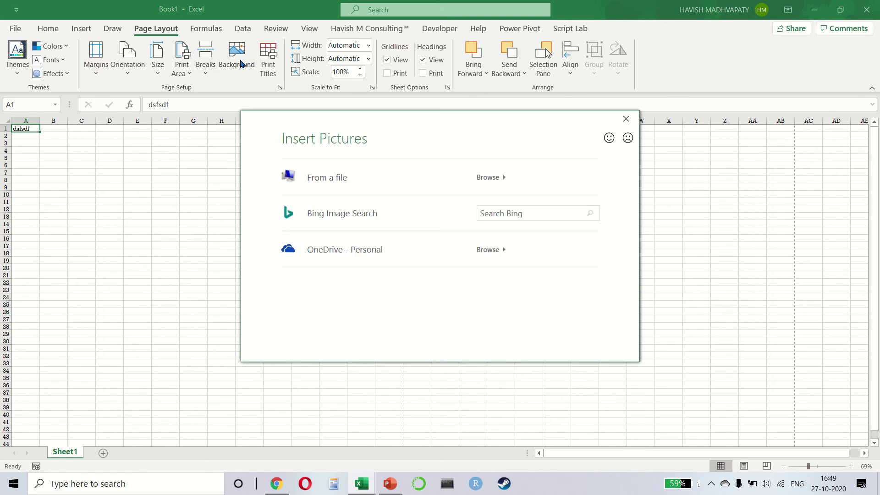
pyautogui.click(539, 214)
pyautogui.write('office')
pyautogui.press('Return')
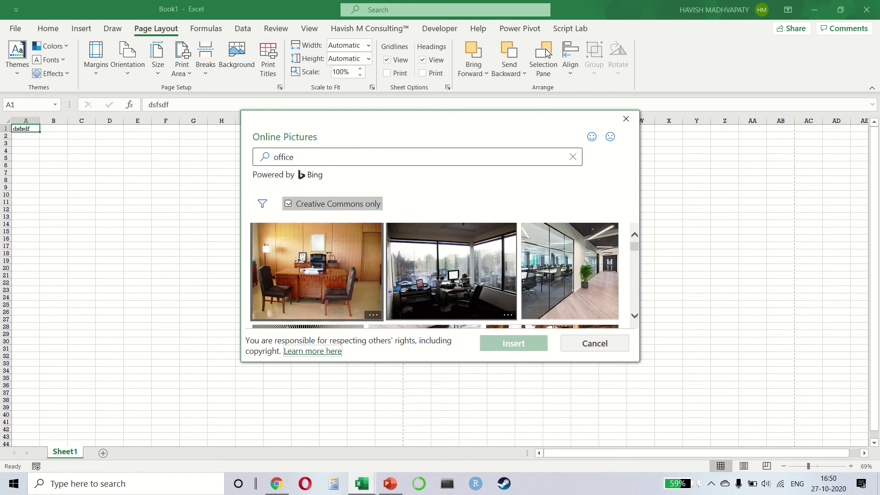
pyautogui.click(438, 281)
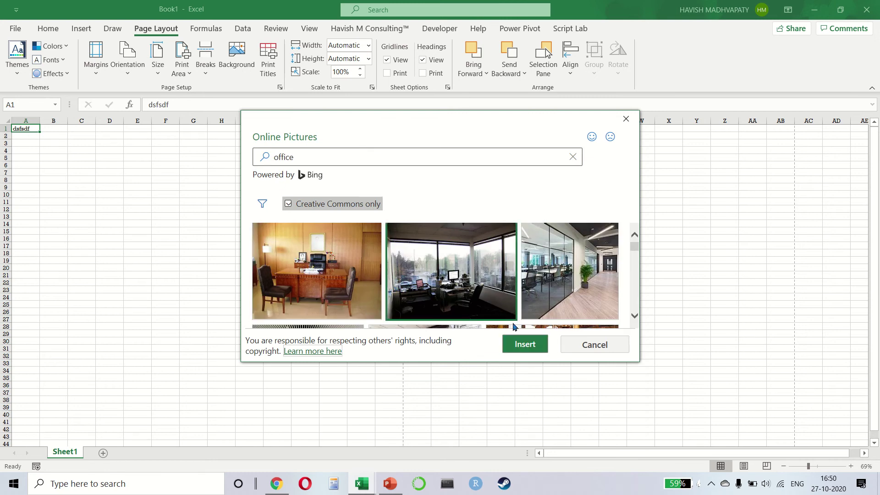
pyautogui.click(530, 345)
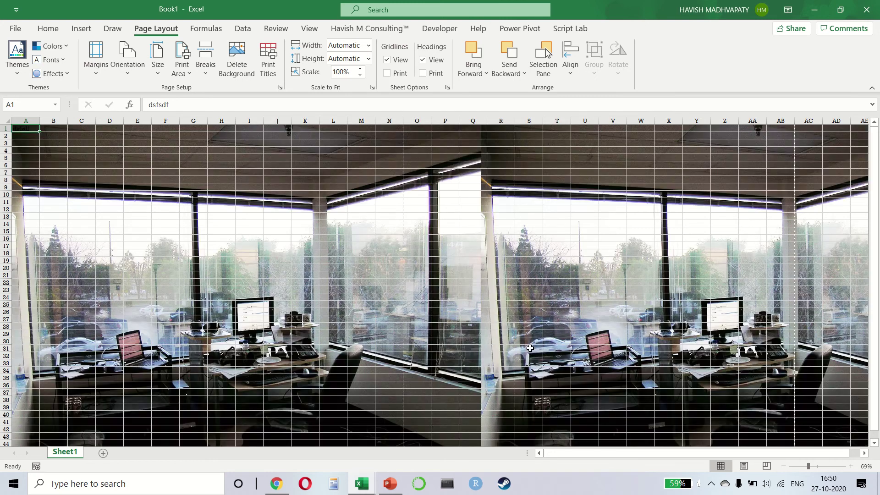
pyautogui.scroll(-1, 530, 348)
pyautogui.hscroll(3, 530, 348)
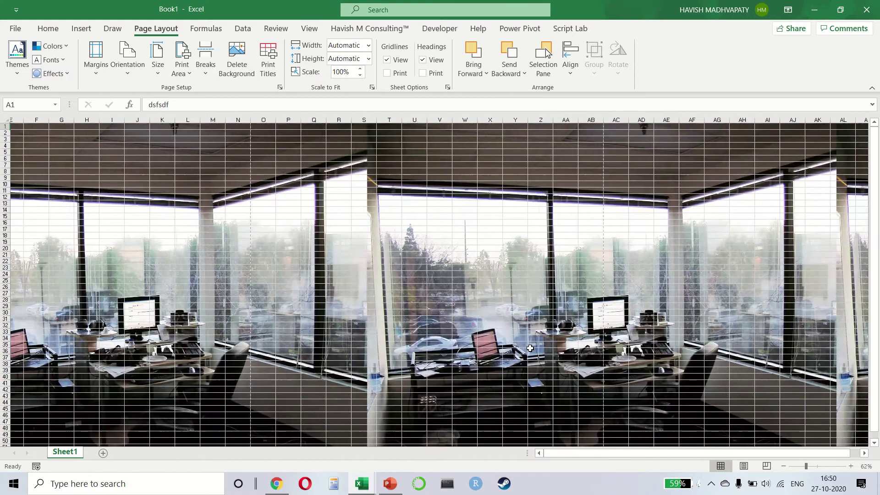
pyautogui.hscroll(-3, 530, 348)
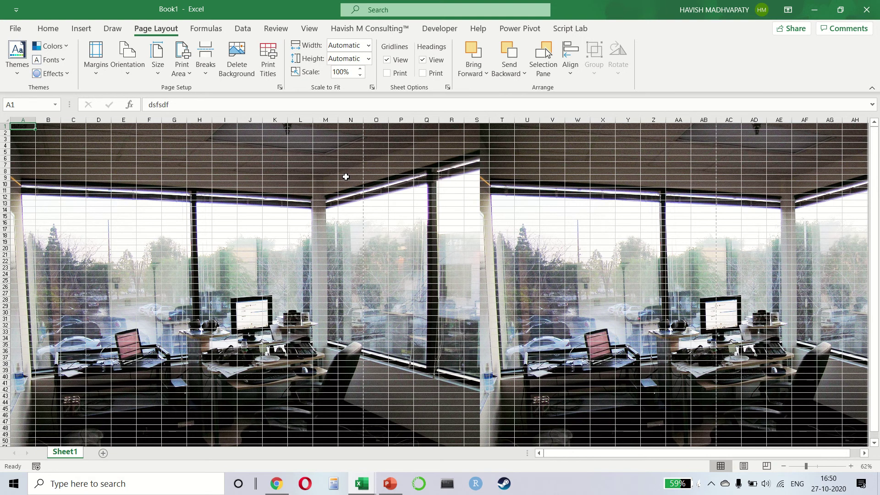
# Delete the office background picture from the sheet
pyautogui.scroll(4, 346, 176)
pyautogui.scroll(-2, 345, 177)
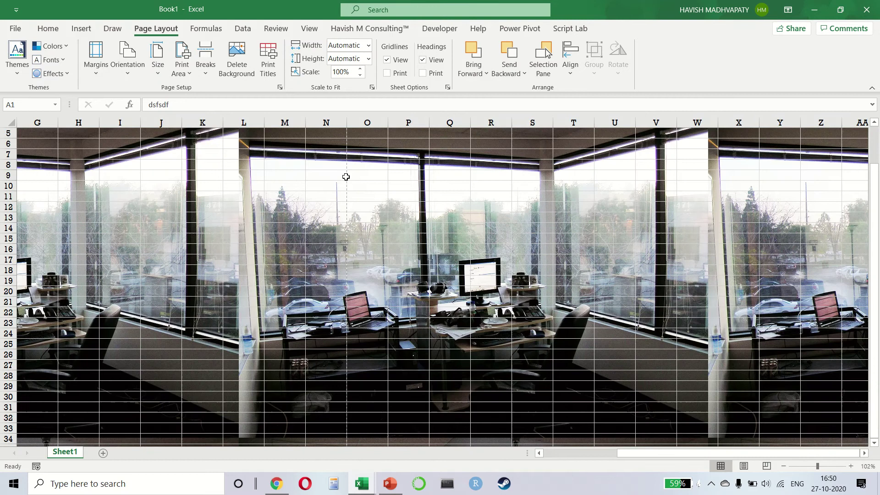
pyautogui.click(233, 67)
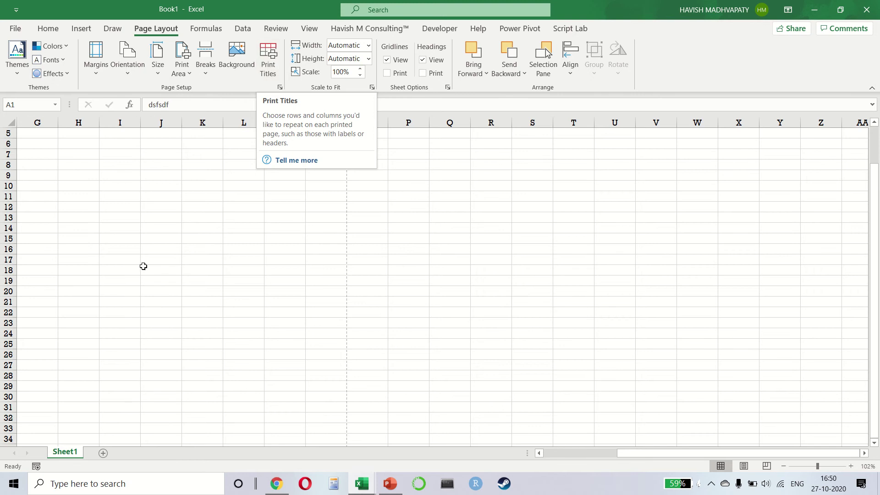
pyautogui.click(107, 136)
pyautogui.keyDown('ctrl'); pyautogui.scroll(3, 107, 137); pyautogui.keyUp('ctrl')
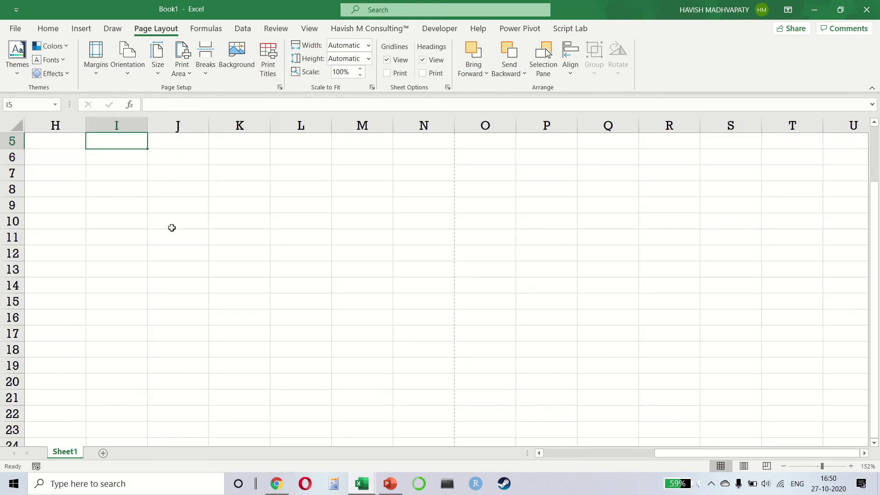
pyautogui.scroll(2, 172, 228)
pyautogui.hscroll(-2, 172, 228)
pyautogui.press('Up')
pyautogui.press('Left')
pyautogui.press('Up')
pyautogui.press('Left')
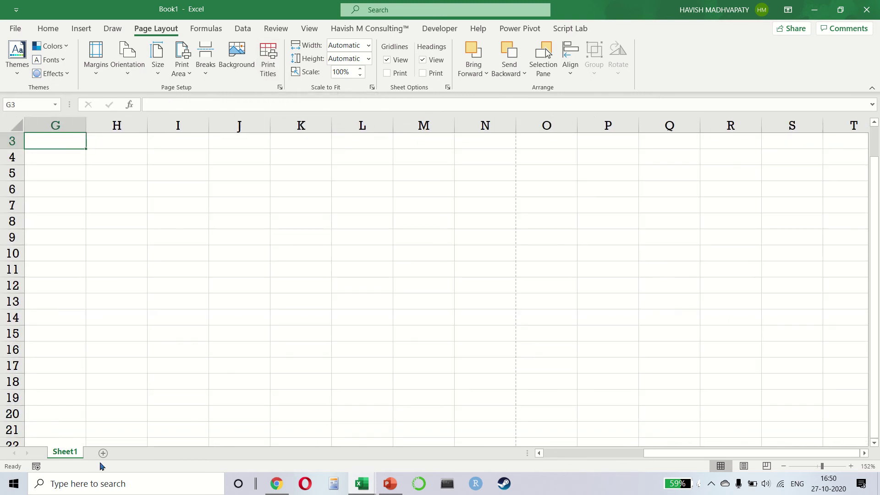
# Close the Book1 workbook without saving and open the SuperStore workbook
pyautogui.hotkey('alt', 'F4')
pyautogui.press('n')
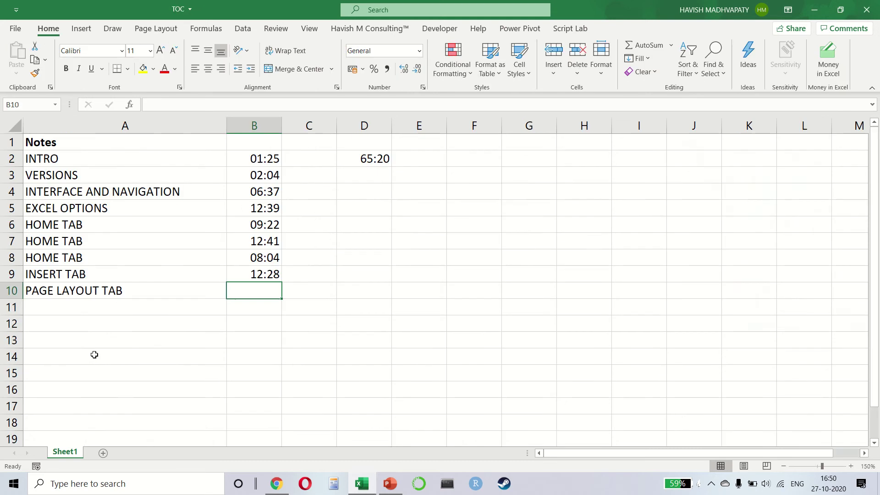
pyautogui.press('super+d')
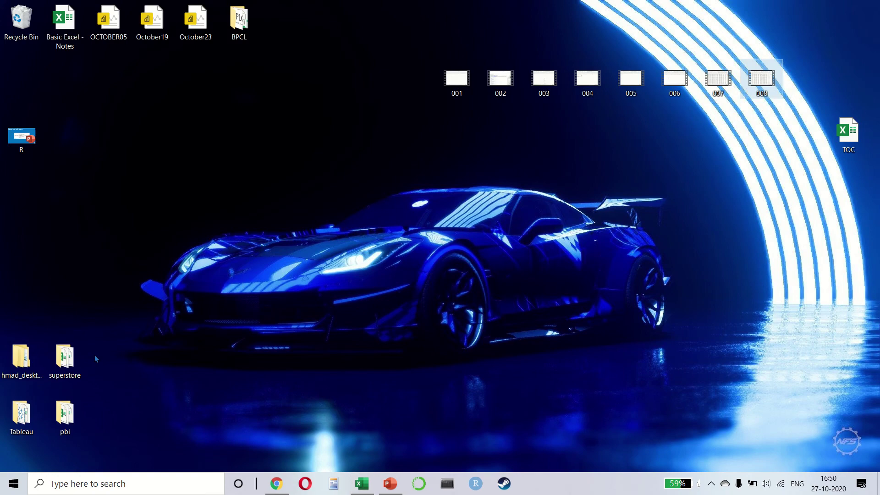
pyautogui.rightClick(362, 483)
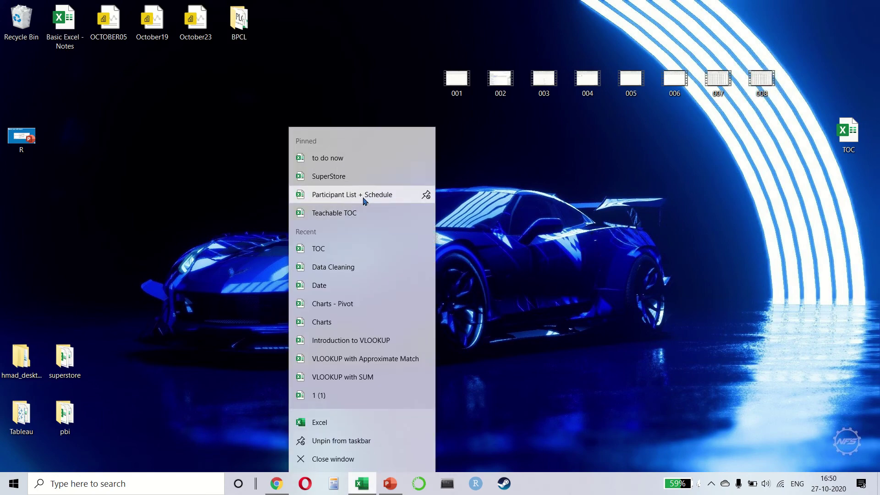
pyautogui.click(354, 184)
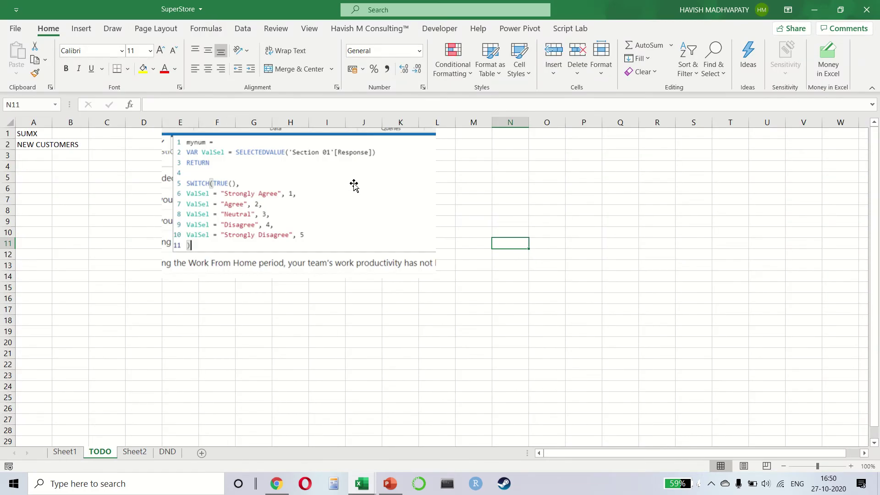
# Clear all filters on the DND sheet and go to cell A1
pyautogui.hotkey('ctrl', 'pagedown')
pyautogui.hotkey('ctrl', 'pagedown')
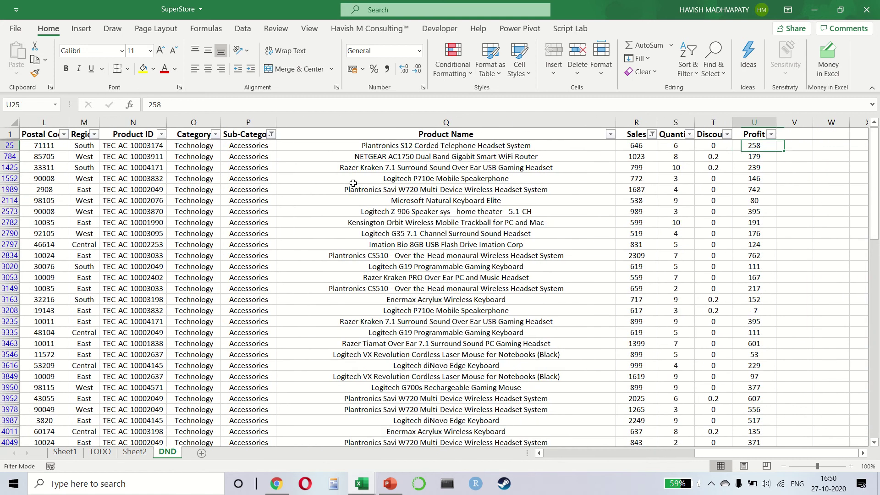
pyautogui.hotkey('alt', 'a')
pyautogui.press('c')
pyautogui.hotkey('ctrl', 'Up')
pyautogui.hotkey('ctrl', 'Left')
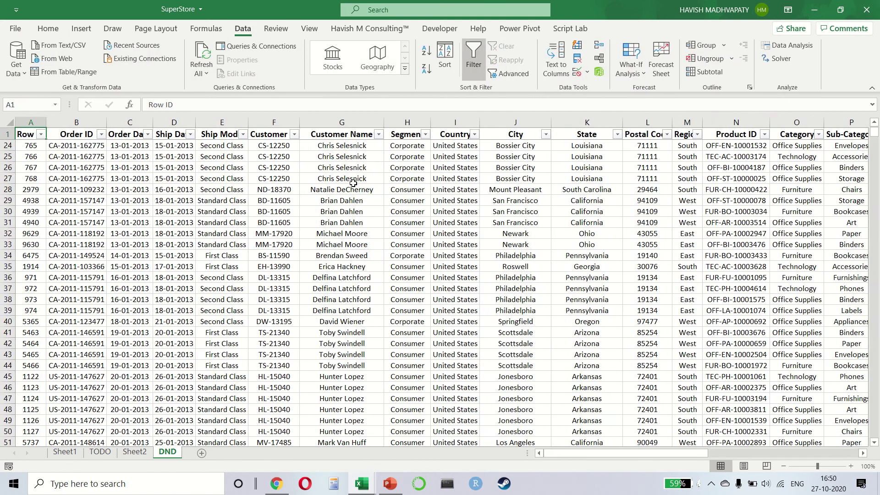
# Select the header and first 100 records on the DND sheet, range A1:U101
pyautogui.hotkey('shift', 'Down')
pyautogui.hotkey('shift', 'Down')
pyautogui.hotkey('shift', 'Down')
pyautogui.hotkey('shift', 'Down')
pyautogui.hotkey('shift', 'Down')
pyautogui.hotkey('shift', 'Down')
pyautogui.hotkey('shift', 'Down')
pyautogui.hotkey('shift', 'Down')
pyautogui.hotkey('shift', 'Down')
pyautogui.hotkey('shift', 'Down')
pyautogui.hotkey('shift', 'Down')
pyautogui.hotkey('shift', 'Down')
pyautogui.hotkey('shift', 'Down')
pyautogui.hotkey('shift', 'Down')
pyautogui.hotkey('shift', 'Down')
pyautogui.hotkey('shift', 'Down')
pyautogui.hotkey('shift', 'Down')
pyautogui.hotkey('shift', 'Down')
pyautogui.hotkey('shift', 'Down')
pyautogui.hotkey('shift', 'Down')
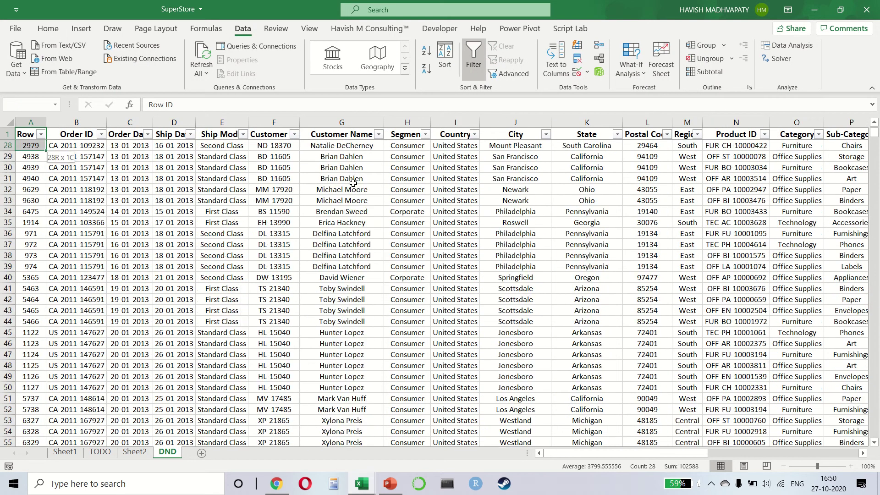
pyautogui.hotkey('shift', 'Down')
pyautogui.hotkey('shift', 'Down')
pyautogui.hotkey('shift', 'Down')
pyautogui.hotkey('shift', 'Down')
pyautogui.hotkey('shift', 'Down')
pyautogui.hotkey('shift', 'Down')
pyautogui.hotkey('shift', 'Down')
pyautogui.hotkey('shift', 'Down')
pyautogui.hotkey('shift', 'Down')
pyautogui.hotkey('shift', 'Down')
pyautogui.hotkey('shift', 'Down')
pyautogui.hotkey('shift', 'Down')
pyautogui.hotkey('shift', 'Down')
pyautogui.hotkey('shift', 'Down')
pyautogui.hotkey('shift', 'Down')
pyautogui.hotkey('shift', 'Down')
pyautogui.hotkey('shift', 'Down')
pyautogui.hotkey('shift', 'Down')
pyautogui.hotkey('shift', 'Down')
pyautogui.hotkey('shift', 'Down')
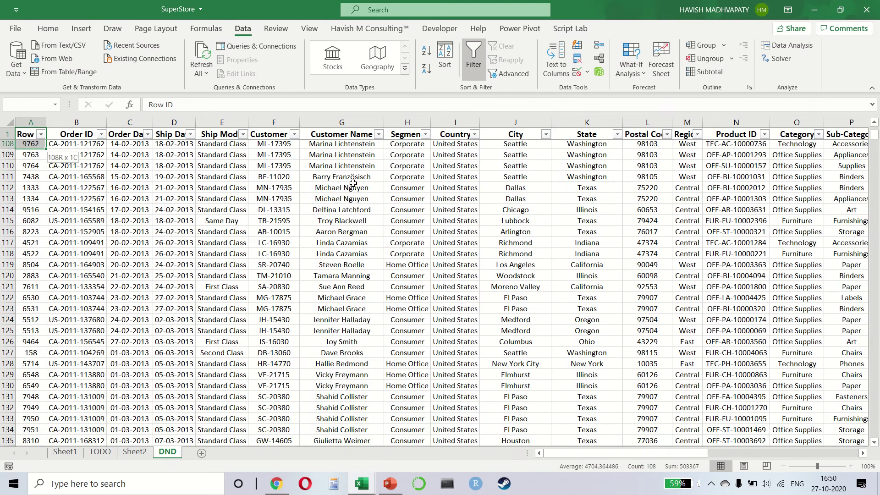
pyautogui.hotkey('shift', 'Up')
pyautogui.hotkey('shift', 'Up')
pyautogui.hotkey('shift', 'Up')
pyautogui.hotkey('shift', 'Up')
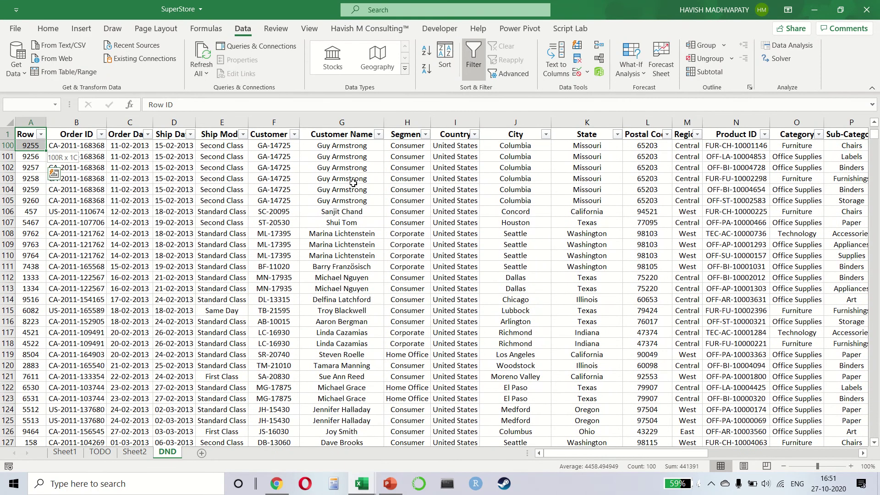
pyautogui.hotkey('shift', 'Right')
pyautogui.hotkey('shift', 'Right')
pyautogui.hotkey('shift', 'Right')
pyautogui.hotkey('shift', 'Right')
pyautogui.hotkey('shift', 'Right')
pyautogui.hotkey('shift', 'Right')
pyautogui.hotkey('shift', 'Right')
pyautogui.hotkey('shift', 'Right')
pyautogui.hotkey('shift', 'Right')
pyautogui.hotkey('shift', 'Right')
pyautogui.hotkey('shift', 'Right')
pyautogui.hotkey('shift', 'Right')
pyautogui.hotkey('shift', 'Right')
pyautogui.hotkey('shift', 'Right')
pyautogui.hotkey('shift', 'Right')
pyautogui.hotkey('shift', 'Right')
pyautogui.hotkey('shift', 'Right')
pyautogui.hotkey('shift', 'Right')
pyautogui.hotkey('shift', 'Right')
pyautogui.hotkey('shift', 'Right')
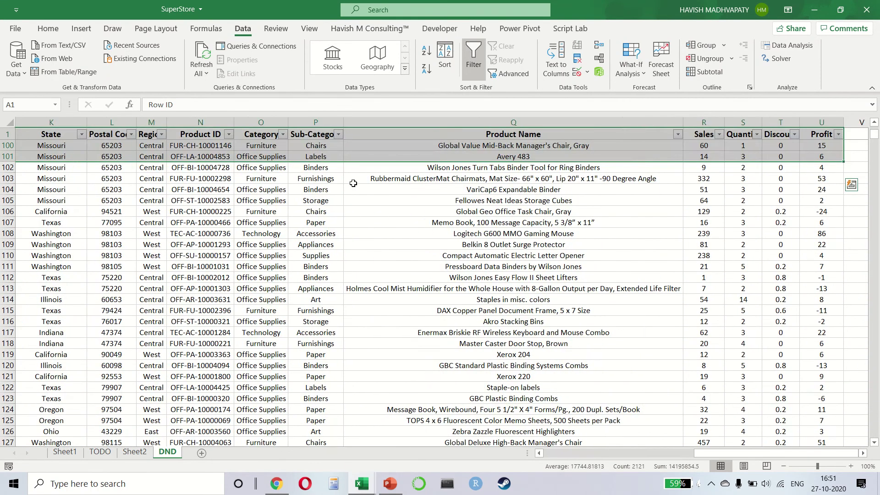
# Copy the selected records into a new workbook and autofit the column widths
pyautogui.hotkey('ctrl', 'c')
pyautogui.hotkey('ctrl', 'n')
pyautogui.hotkey('ctrl', 'v')
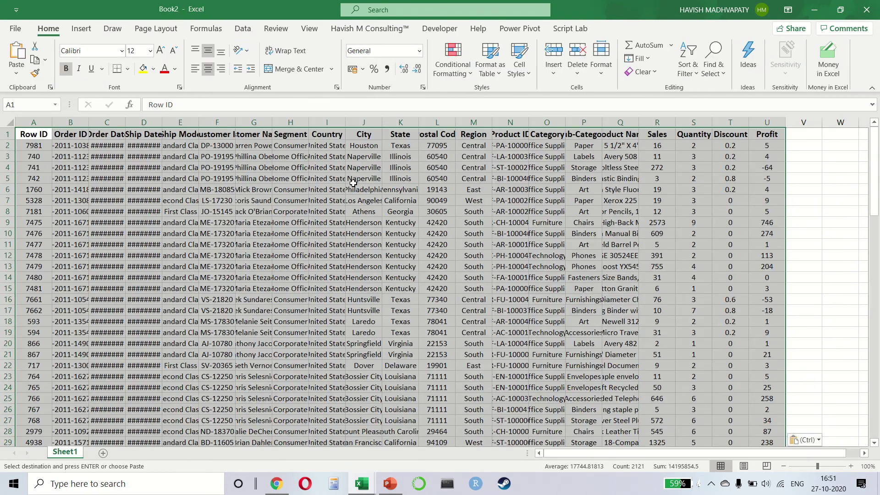
pyautogui.hotkey('alt', 'h')
pyautogui.press('o')
pyautogui.press('i')
pyautogui.hotkey('ctrl', 'Home')
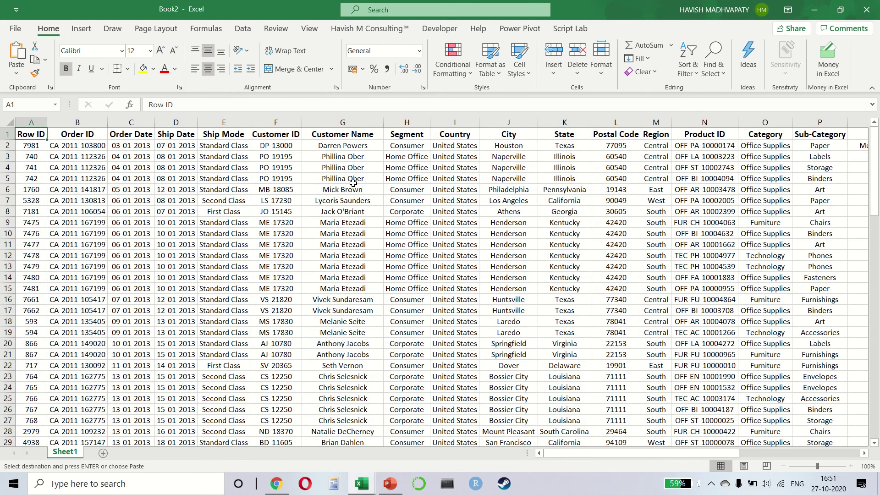
# Look through the pasted records down to the last row
pyautogui.press('Down')
pyautogui.press('Down')
pyautogui.press('Down')
pyautogui.press('Down')
pyautogui.press('Down')
pyautogui.press('Down')
pyautogui.press('Down')
pyautogui.press('Down')
pyautogui.press('Down')
pyautogui.press('Down')
pyautogui.press('Down')
pyautogui.press('Down')
pyautogui.press('Down')
pyautogui.press('Down')
pyautogui.press('Down')
pyautogui.press('Down')
pyautogui.press('Down')
pyautogui.press('Down')
pyautogui.press('Down')
pyautogui.press('Down')
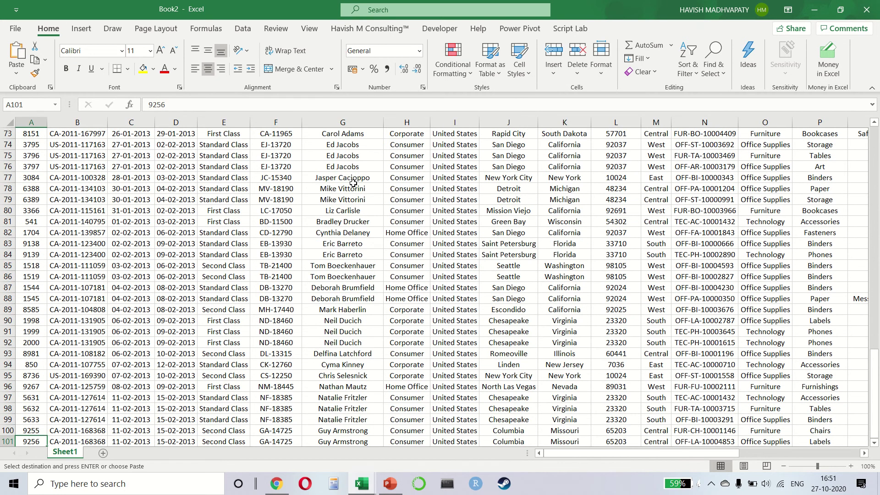
# Switch back to the SuperStore workbook and extend the selection on the DND sheet down to row 506, columns A to U
pyautogui.hotkey('alt', 'Tab')
pyautogui.scroll(-10, 353, 183)
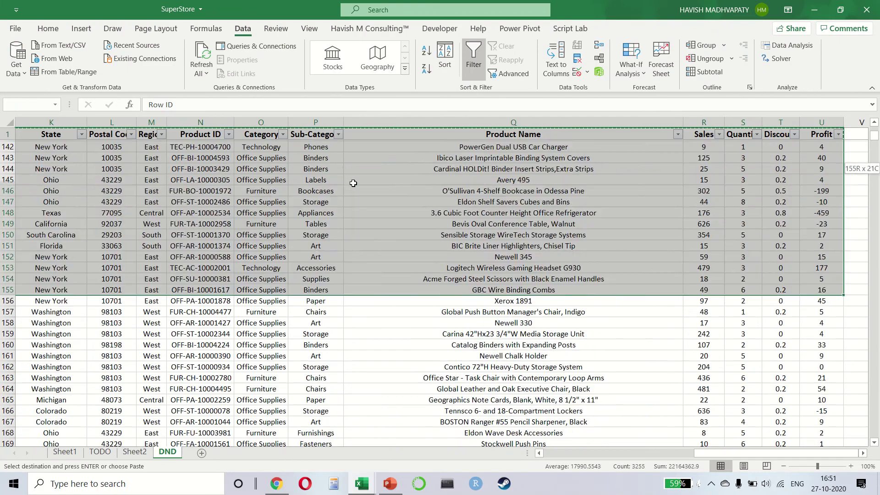
pyautogui.hotkey('shift', 'Down')
pyautogui.hotkey('shift', 'Down')
pyautogui.hotkey('shift', 'Down')
pyautogui.hotkey('shift', 'Down')
pyautogui.hotkey('shift', 'Down')
pyautogui.hotkey('shift', 'Down')
pyautogui.hotkey('shift', 'Down')
pyautogui.hotkey('shift', 'Down')
pyautogui.hotkey('shift', 'Down')
pyautogui.hotkey('shift', 'Down')
pyautogui.hotkey('shift', 'Down')
pyautogui.hotkey('shift', 'Down')
pyautogui.hotkey('shift', 'Down')
pyautogui.hotkey('shift', 'Down')
pyautogui.hotkey('shift', 'Down')
pyautogui.hotkey('shift', 'Down')
pyautogui.hotkey('shift', 'Down')
pyautogui.hotkey('shift', 'Down')
pyautogui.hotkey('shift', 'Down')
pyautogui.hotkey('shift', 'Down')
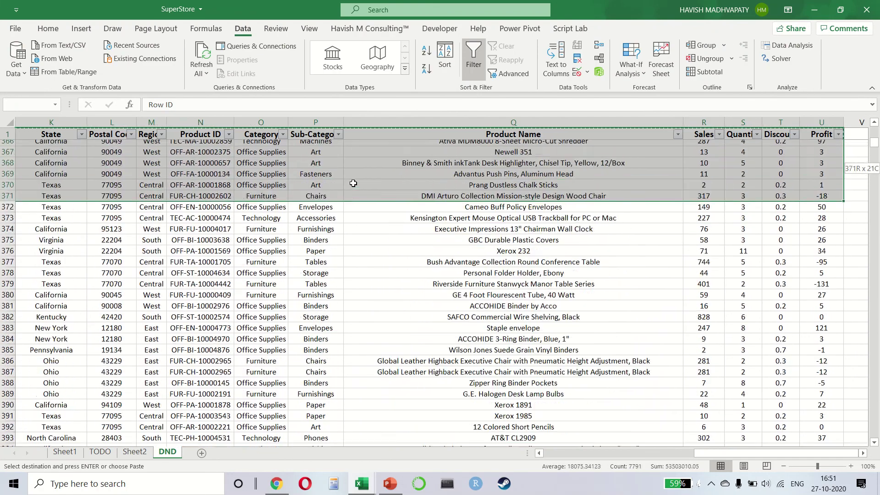
pyautogui.hotkey('shift', 'Down')
pyautogui.hotkey('shift', 'Down')
pyautogui.hotkey('shift', 'Down')
pyautogui.hotkey('shift', 'Down')
pyautogui.hotkey('shift', 'Down')
pyautogui.hotkey('shift', 'Down')
pyautogui.hotkey('shift', 'Down')
pyautogui.hotkey('shift', 'Down')
pyautogui.hotkey('shift', 'Down')
pyautogui.hotkey('shift', 'Down')
pyautogui.hotkey('shift', 'Down')
pyautogui.hotkey('shift', 'Down')
pyautogui.hotkey('shift', 'Down')
pyautogui.hotkey('shift', 'Down')
pyautogui.hotkey('shift', 'Down')
pyautogui.hotkey('shift', 'Down')
pyautogui.hotkey('shift', 'Down')
pyautogui.hotkey('shift', 'Down')
pyautogui.hotkey('shift', 'Down')
pyautogui.hotkey('shift', 'Down')
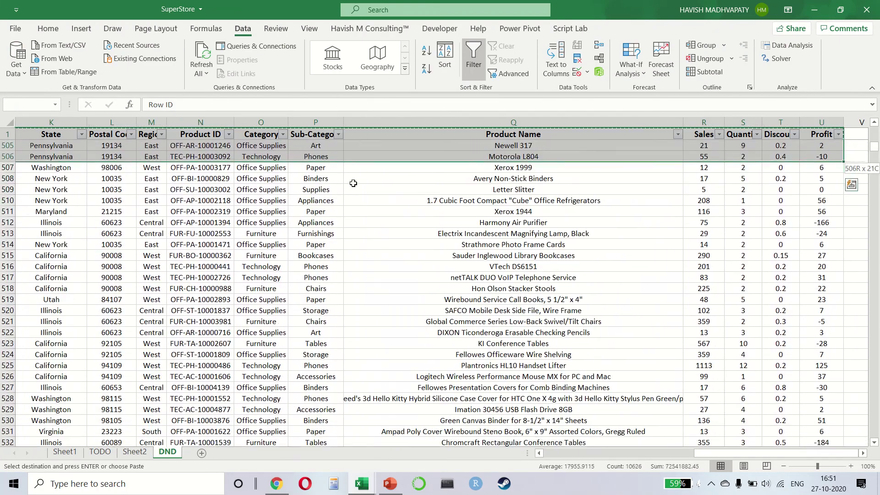
# Reduce the selection on the DND sheet to A1:U501 and copy the header with the first 500 records
pyautogui.hotkey('shift', 'Up')
pyautogui.hotkey('shift', 'Up')
pyautogui.hotkey('shift', 'Up')
pyautogui.hotkey('shift', 'Up')
pyautogui.hotkey('shift', 'Up')
pyautogui.hotkey('shift', 'Down')
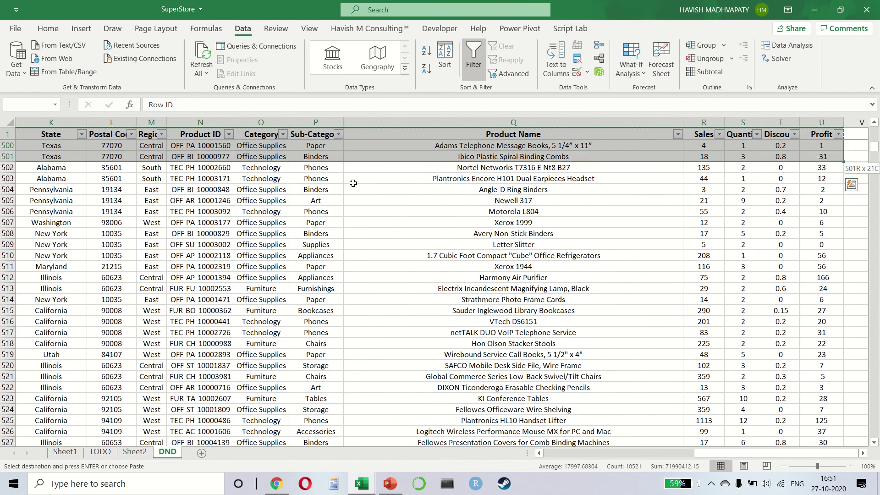
pyautogui.hotkey('ctrl', 'c')
# Switch to the new workbook Book2 and paste the copied records from the top of Sheet1 over the existing data
pyautogui.hotkey('alt', 'Tab')
pyautogui.press('Up')
pyautogui.press('Up')
pyautogui.press('Up')
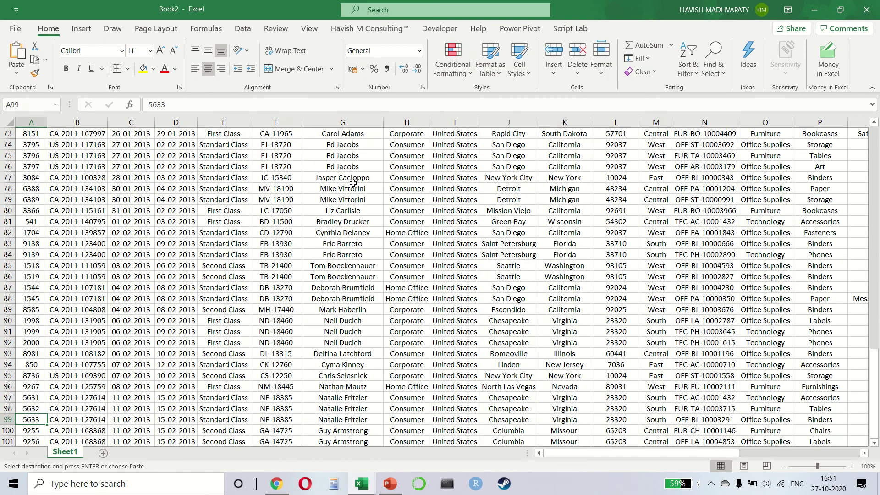
pyautogui.hotkey('ctrl', 'Up')
pyautogui.hotkey('ctrl', 'v')
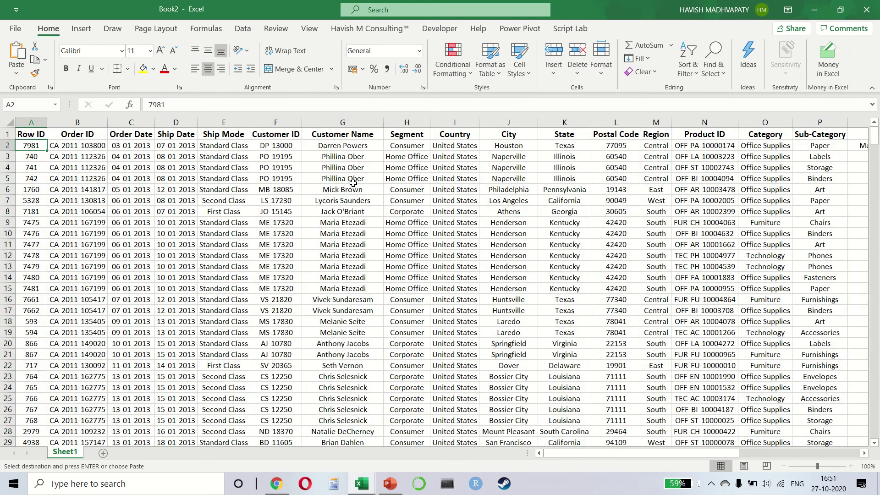
pyautogui.hotkey('ctrl', 'Down')
pyautogui.hotkey('ctrl', 'Up')
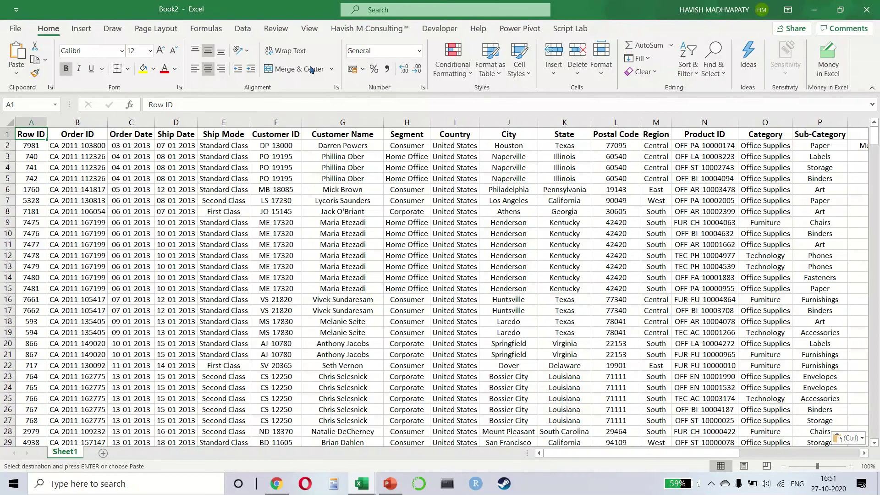
# Set row 1 ($1:$1) as the print title row to repeat at the top of every printed page
pyautogui.click(149, 29)
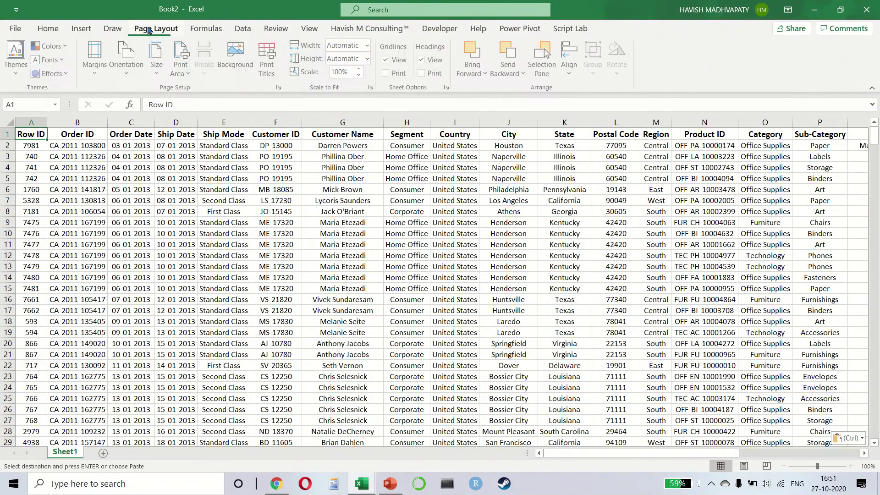
pyautogui.click(267, 69)
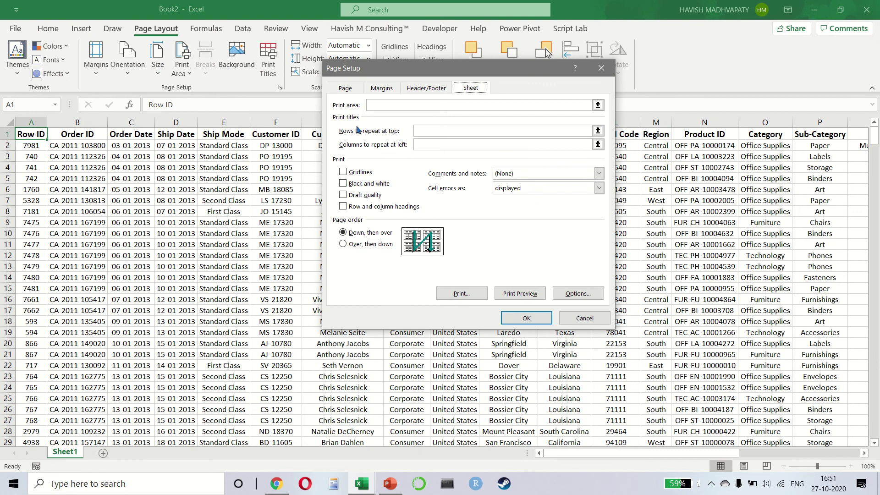
pyautogui.click(419, 132)
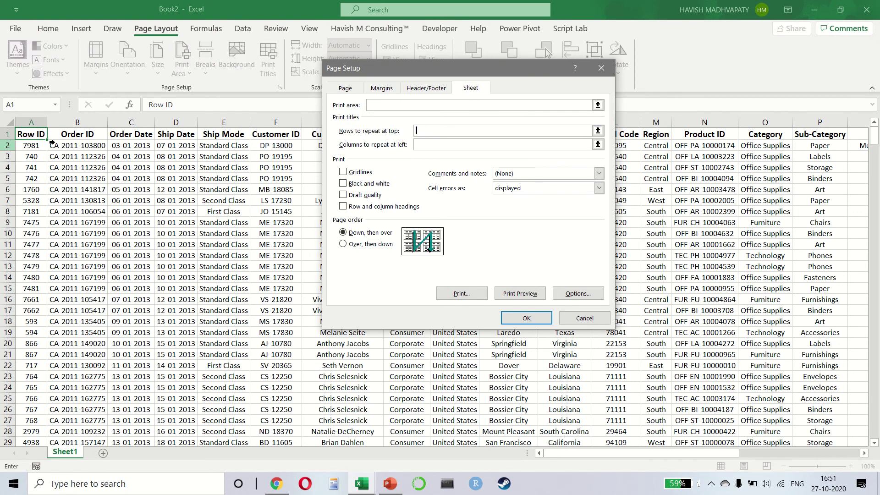
pyautogui.click(35, 133)
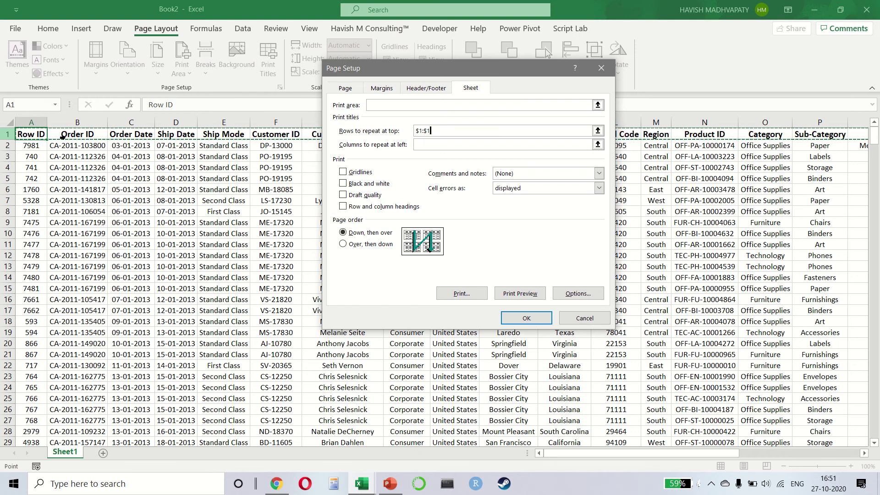
# Check the repeated header row in the print preview through page 3, and return to the worksheet
pyautogui.click(515, 291)
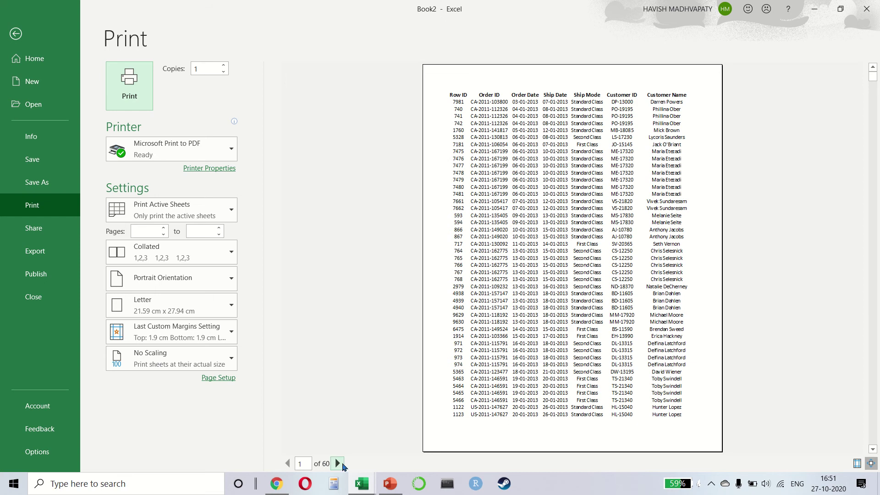
pyautogui.click(342, 465)
pyautogui.click(341, 465)
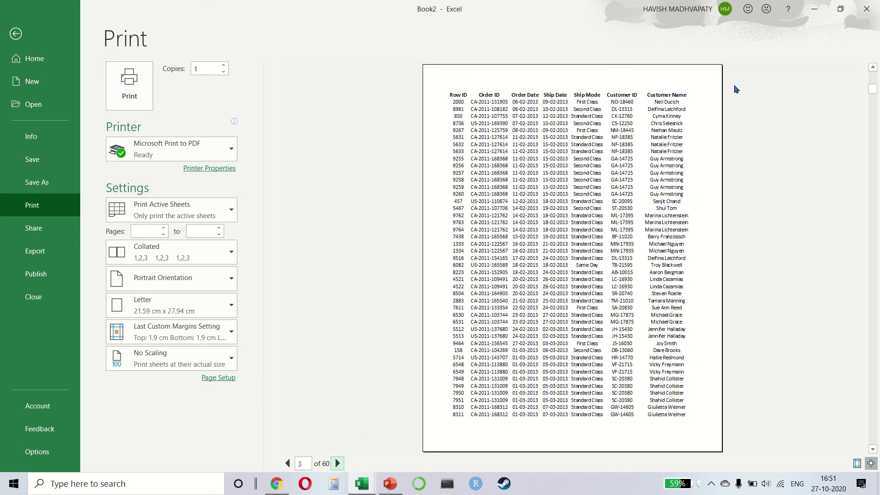
pyautogui.press('Escape')
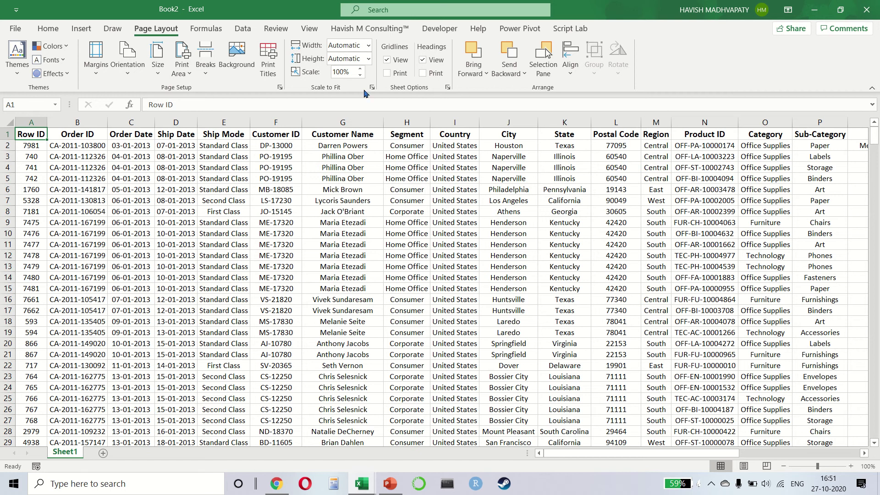
# Hide the gridlines on Sheet1 and add a new blank worksheet to the workbook
pyautogui.click(387, 60)
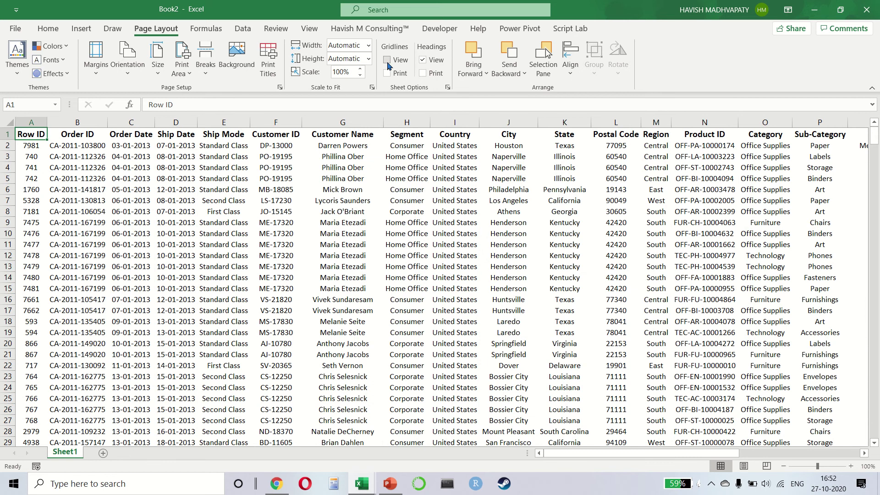
pyautogui.hotkey('alt', 'Tab')
pyautogui.hotkey('shift', 'F11')
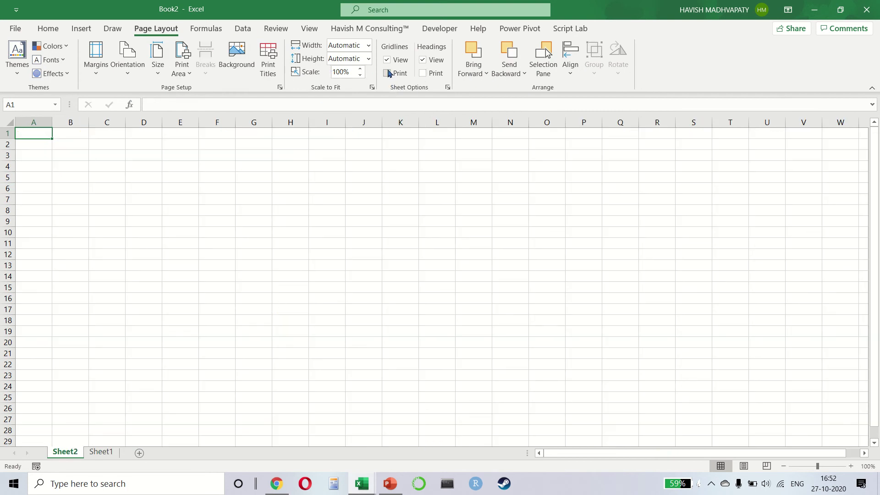
# Hide and restore the gridlines, and do the same with the row and column headings on the new sheet
pyautogui.click(388, 60)
pyautogui.click(387, 60)
pyautogui.click(424, 60)
pyautogui.click(424, 60)
# Draw a rectangle shape about 2.94 cm by 2.94 cm across columns C and D, from row 4 to row 10
pyautogui.click(85, 29)
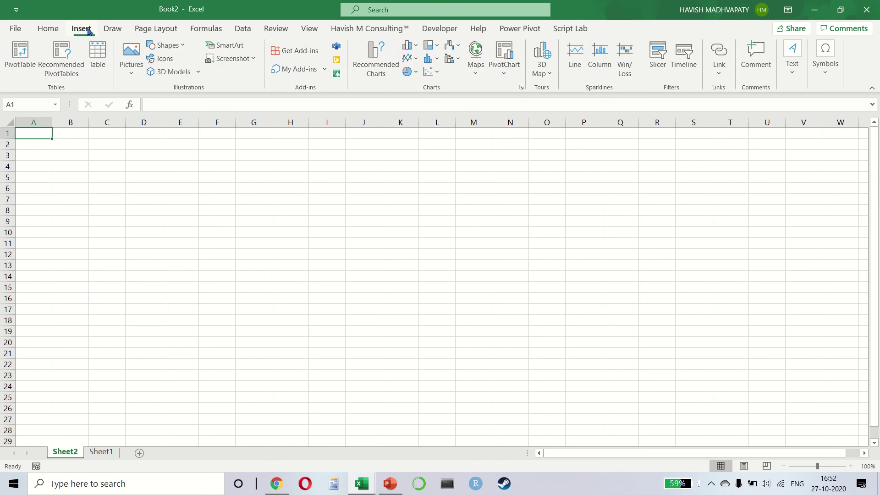
pyautogui.click(167, 45)
pyautogui.click(185, 76)
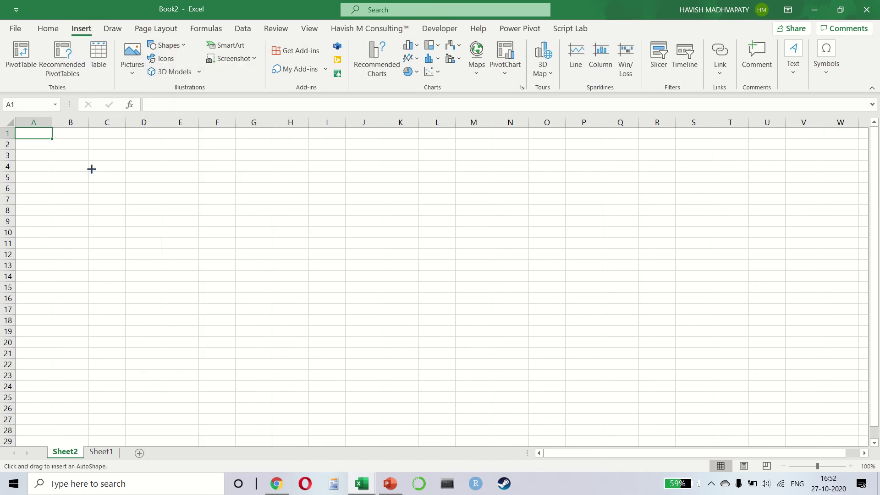
pyautogui.moveTo(91, 169); pyautogui.dragTo(156, 233)
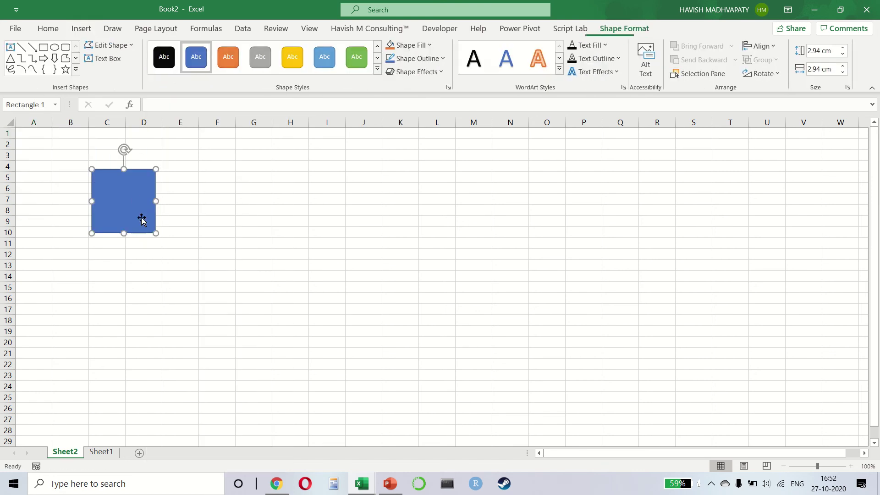
# Copy the square beside itself and duplicate the copy three times to form an evenly spaced row of five squares
pyautogui.moveTo(135, 201); pyautogui.dragTo(221, 197)
pyautogui.hotkey('ctrl', 'd')
pyautogui.hotkey('ctrl', 'd')
pyautogui.hotkey('ctrl', 'd')
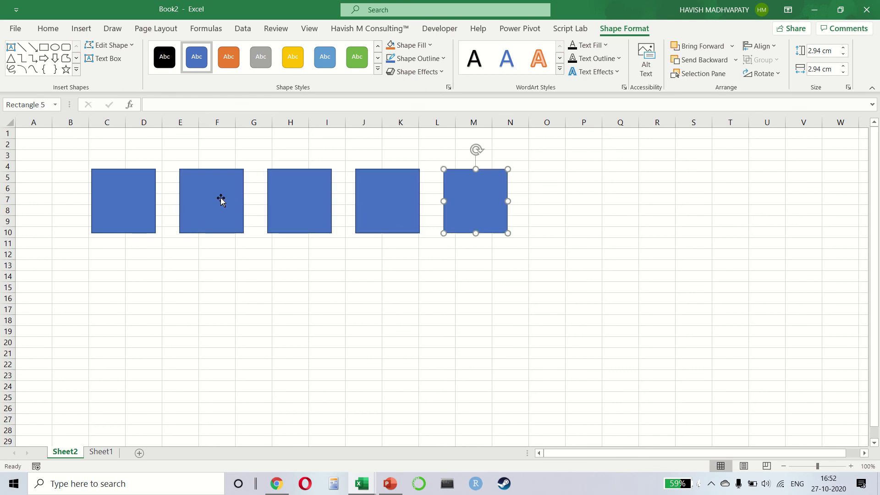
pyautogui.click(363, 278)
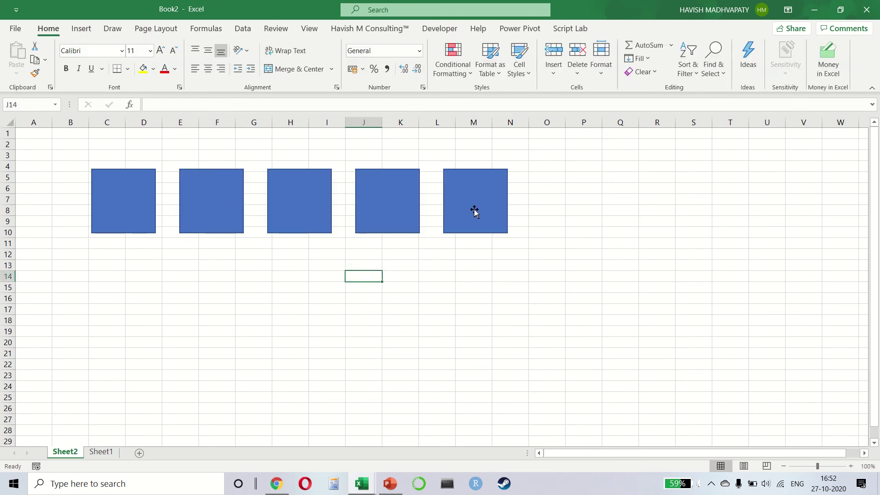
# Move the second to fifth squares out of line so their heights and spacing are uneven
pyautogui.moveTo(474, 210); pyautogui.dragTo(501, 229)
pyautogui.moveTo(364, 199); pyautogui.dragTo(365, 181)
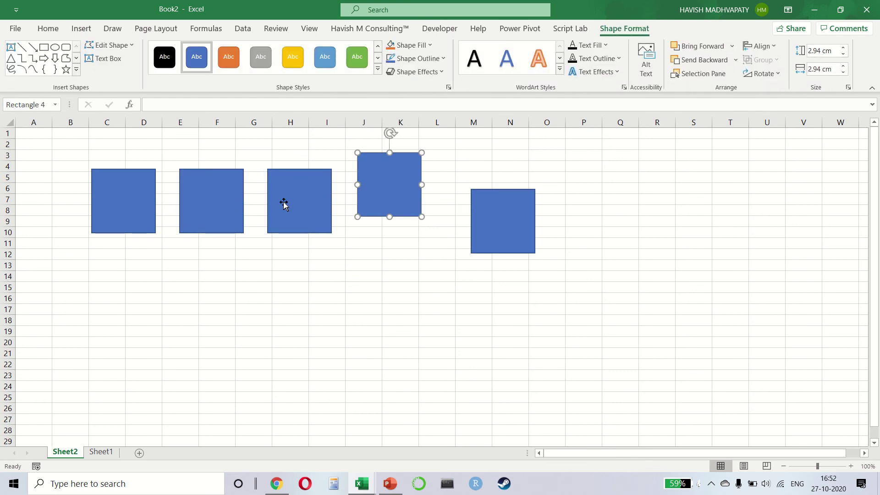
pyautogui.moveTo(282, 202); pyautogui.dragTo(276, 224)
pyautogui.moveTo(216, 211); pyautogui.dragTo(204, 192)
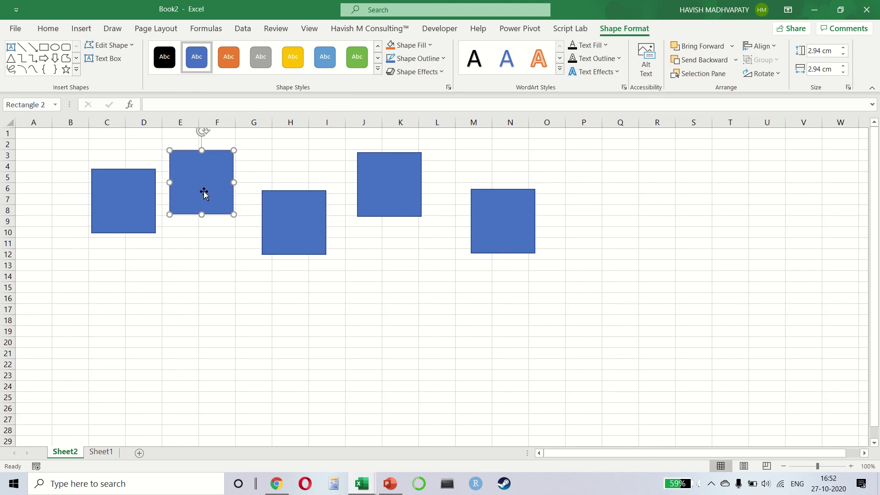
# Select all five squares, align them with Align Middle and space them with Distribute Horizontally
pyautogui.hotkey('ctrl', 'a')
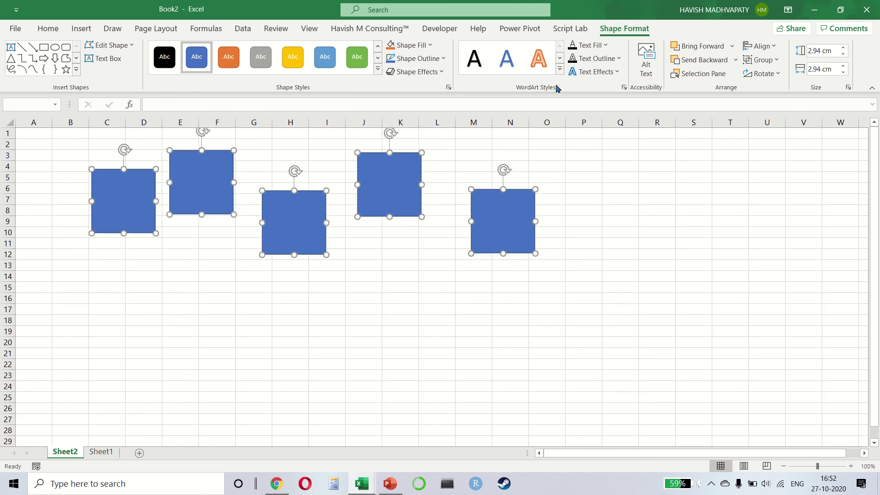
pyautogui.click(179, 31)
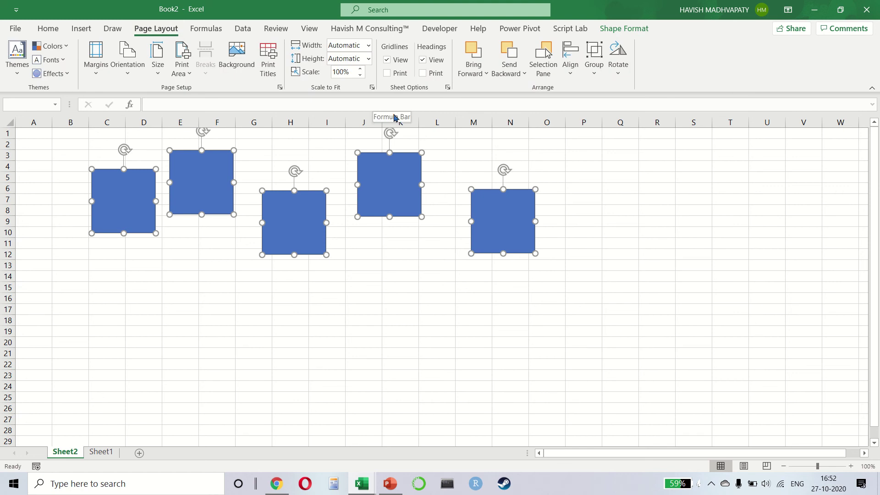
pyautogui.click(571, 76)
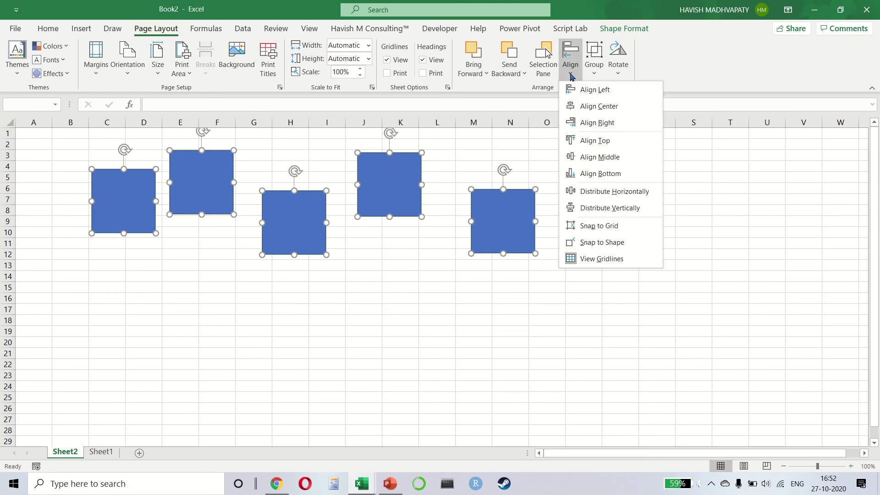
pyautogui.click(594, 157)
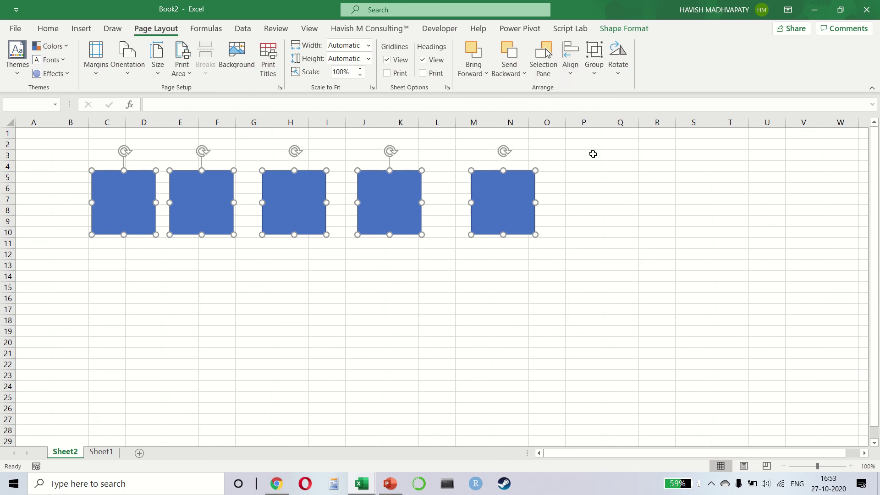
pyautogui.click(567, 57)
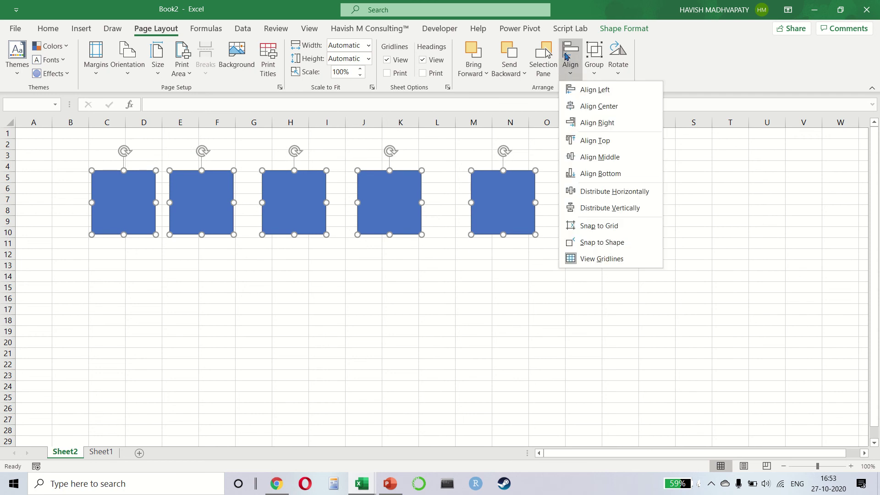
pyautogui.click(626, 193)
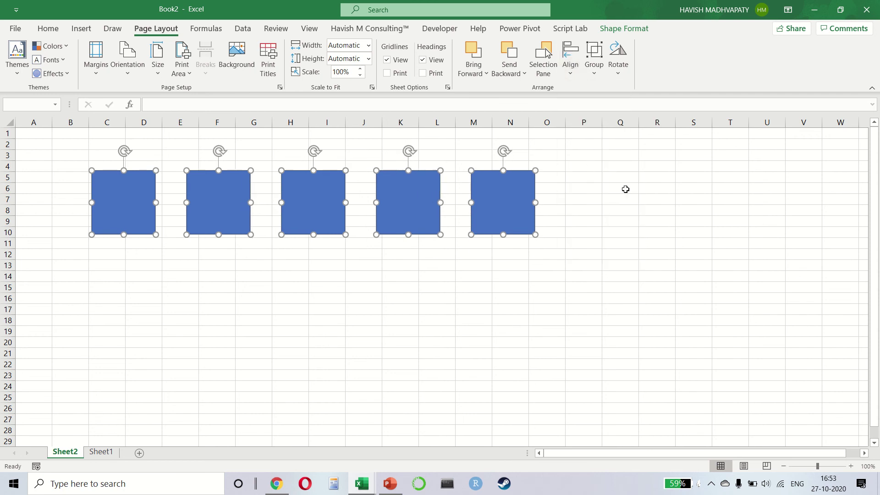
# Turn on Snap to Grid and select only the first square in the row
pyautogui.click(573, 64)
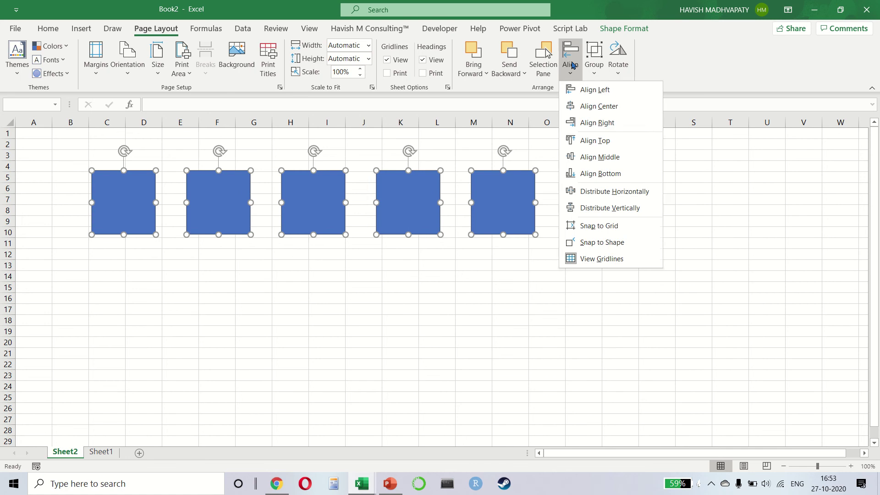
pyautogui.click(596, 226)
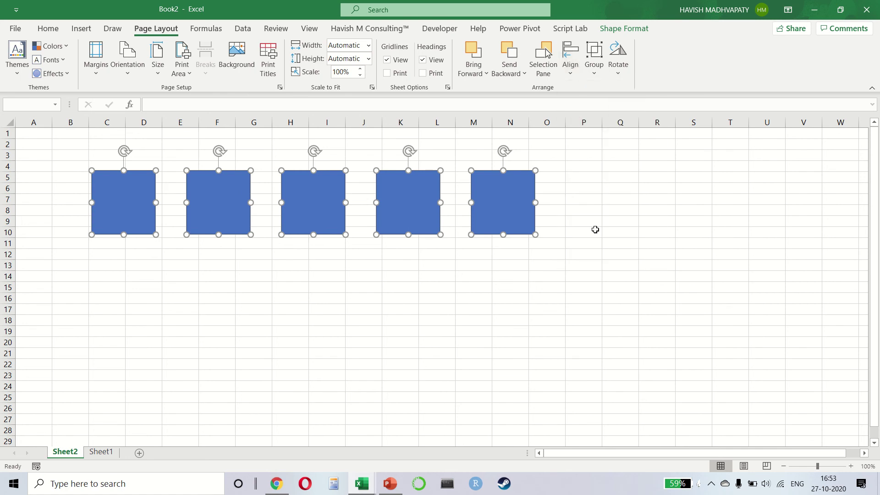
pyautogui.click(595, 230)
pyautogui.click(128, 190)
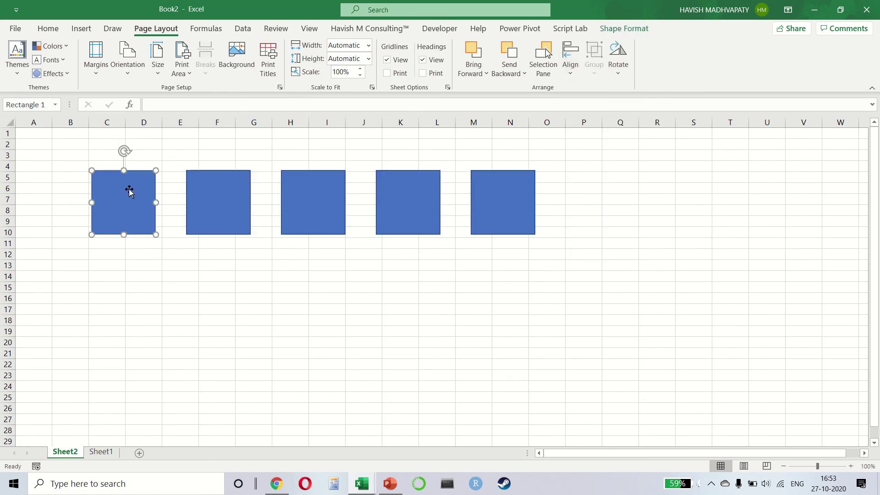
# Turn off Snap to Grid and move the first square straight down to about rows 12 to 17
pyautogui.click(568, 52)
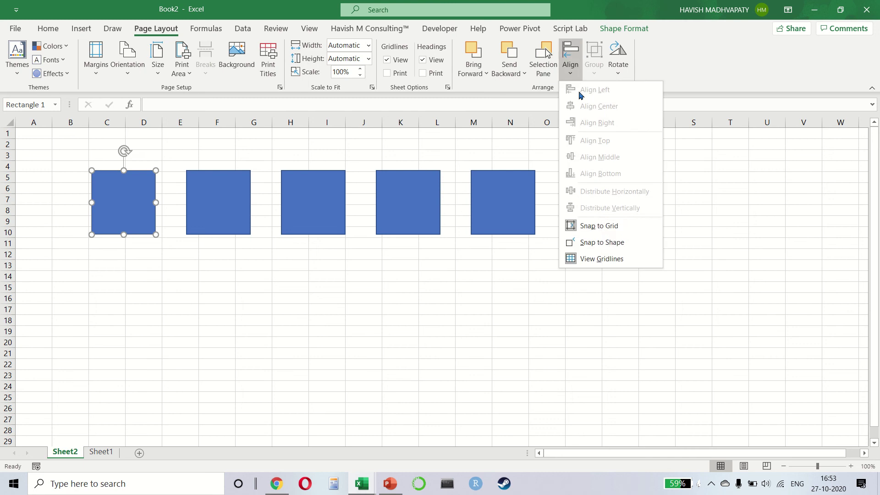
pyautogui.click(608, 225)
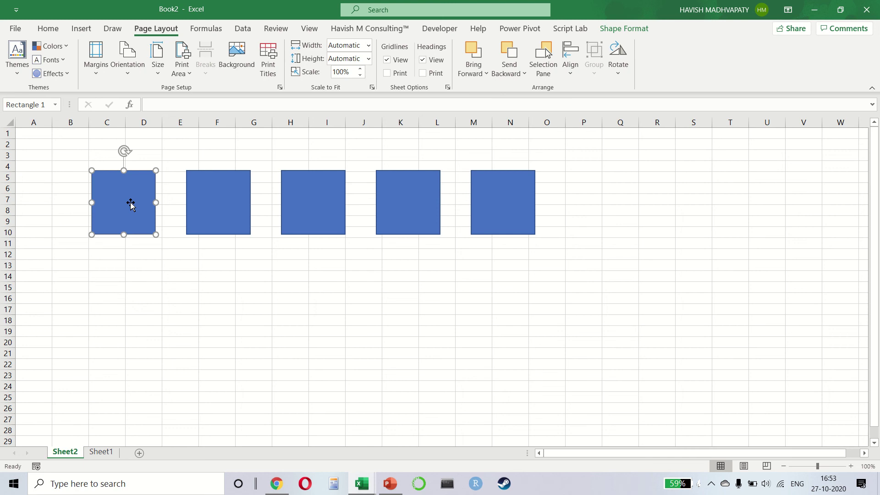
pyautogui.moveTo(130, 203); pyautogui.dragTo(128, 281)
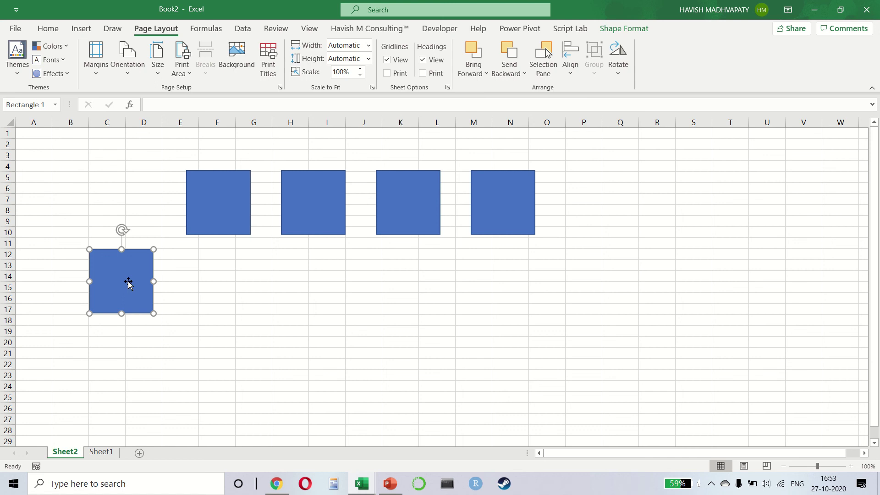
# Turn Snap to Grid back on and move the first square freely, ending at the start of the row near C5
pyautogui.click(567, 75)
pyautogui.click(603, 228)
pyautogui.moveTo(146, 259); pyautogui.dragTo(252, 279)
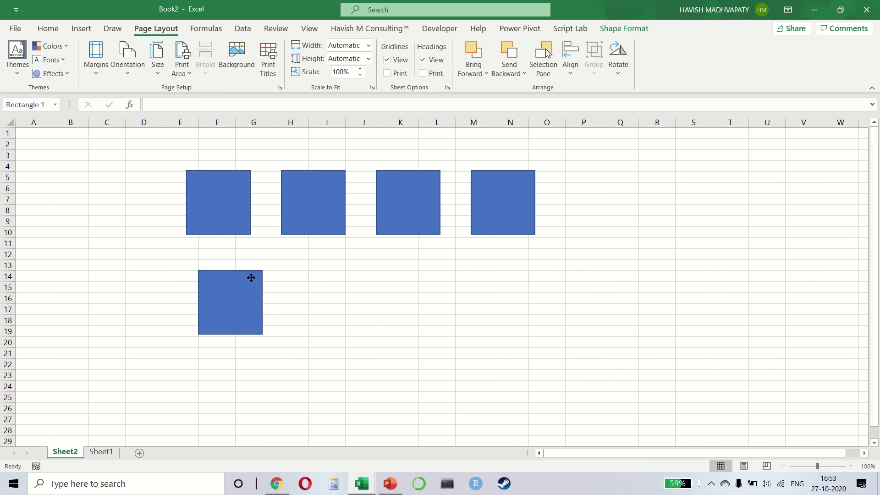
pyautogui.moveTo(252, 278); pyautogui.dragTo(137, 202)
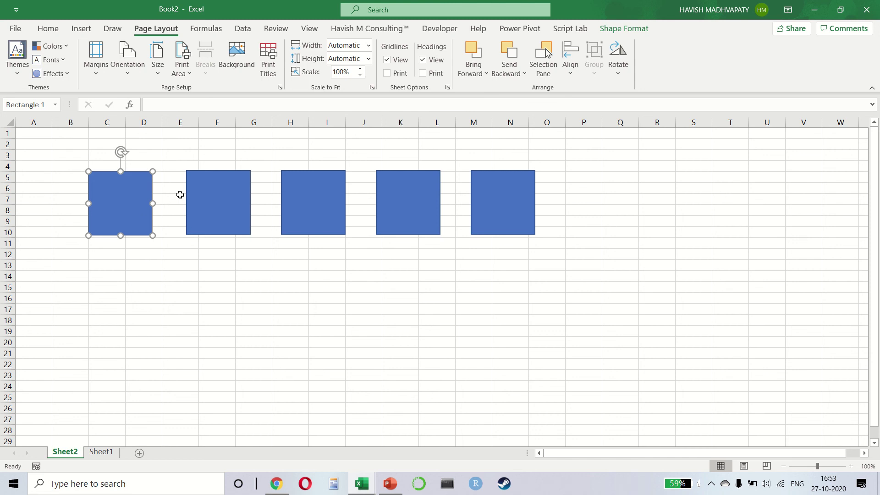
pyautogui.click(570, 69)
pyautogui.click(570, 69)
pyautogui.click(483, 75)
pyautogui.click(524, 74)
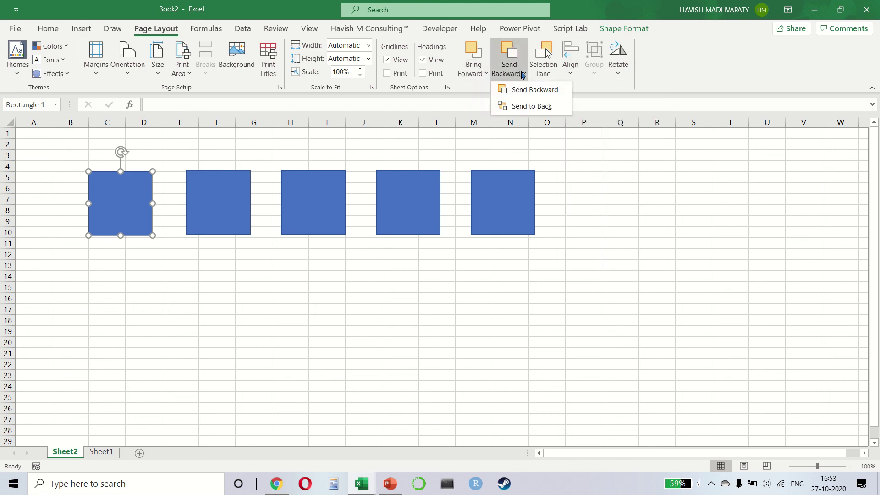
# Enlarge the last square in the row toward its lower-left so it covers about columns E to N down to row 23
pyautogui.click(522, 220)
pyautogui.click(522, 221)
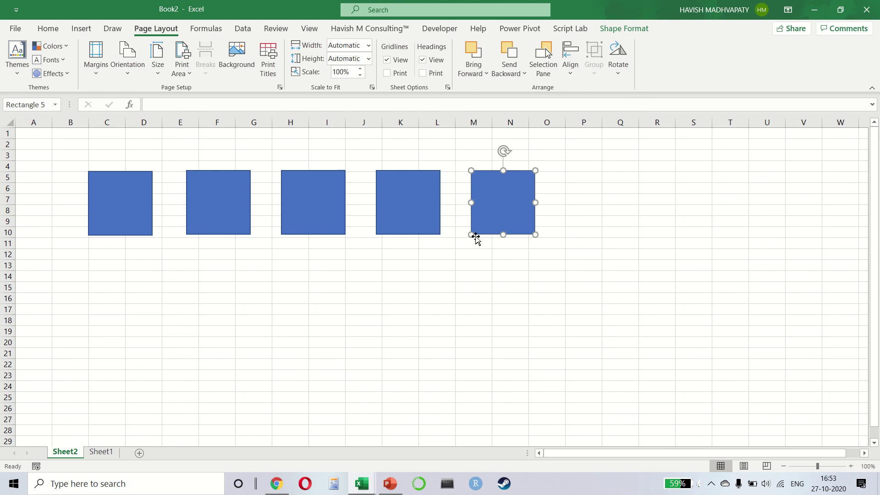
pyautogui.moveTo(471, 235); pyautogui.dragTo(162, 374)
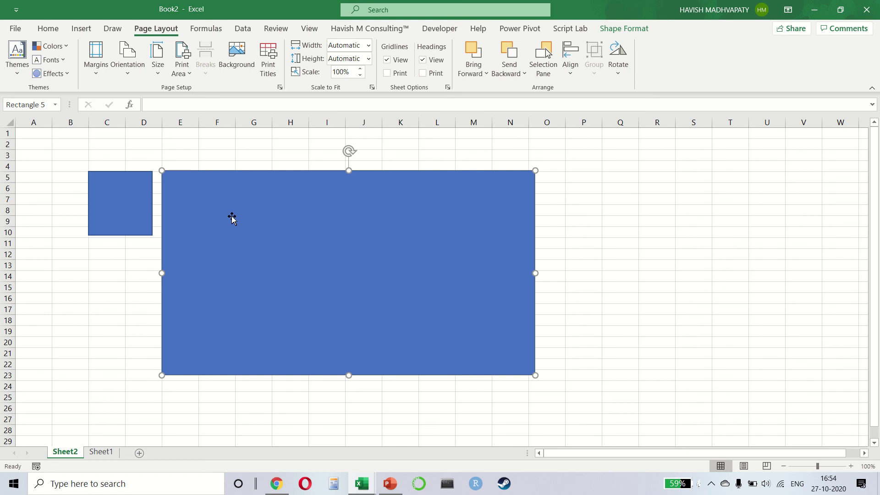
# Send the large rectangle backward by one level, and finally to the back behind all other shapes
pyautogui.click(479, 78)
pyautogui.click(502, 73)
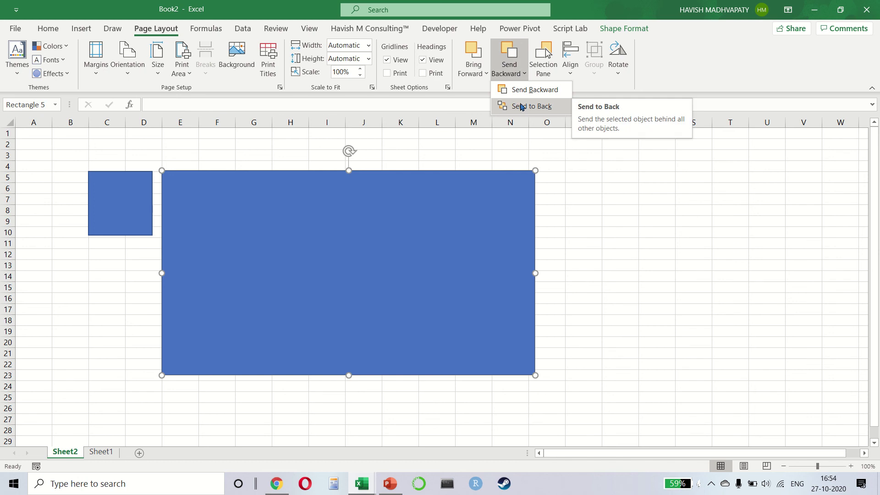
pyautogui.click(520, 106)
pyautogui.click(518, 73)
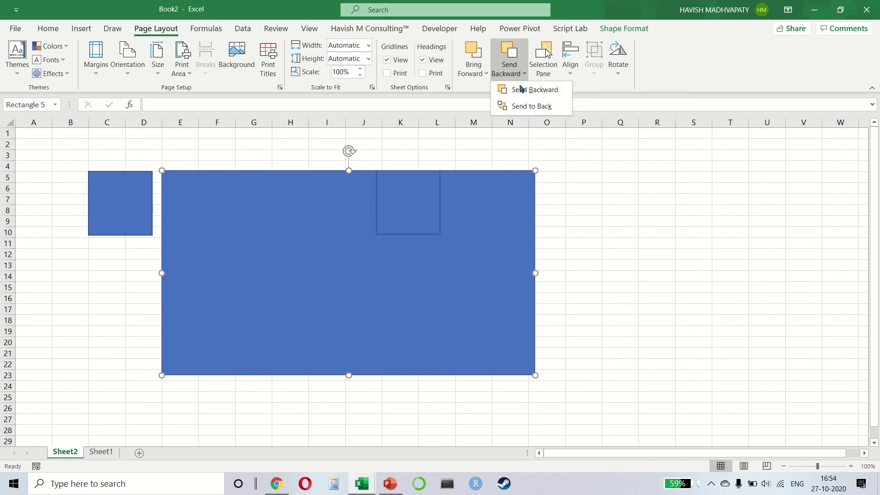
pyautogui.click(523, 107)
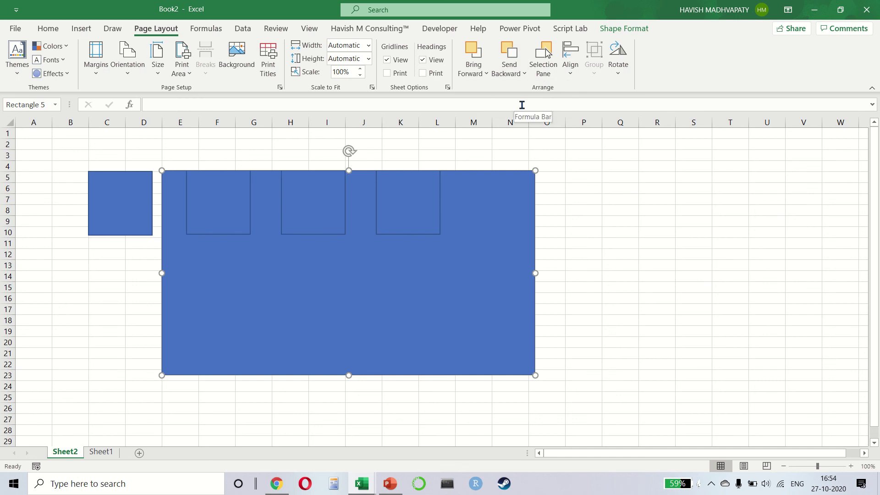
# Select only the three small squares in front of the large rectangle, apply the gold shape style and deselect them
pyautogui.click(421, 197)
pyautogui.keyDown('ctrl'); pyautogui.click(278, 210); pyautogui.keyUp('ctrl')
pyautogui.keyDown('ctrl'); pyautogui.click(236, 209); pyautogui.keyUp('ctrl')
pyautogui.keyDown('ctrl'); pyautogui.click(291, 210); pyautogui.keyUp('ctrl')
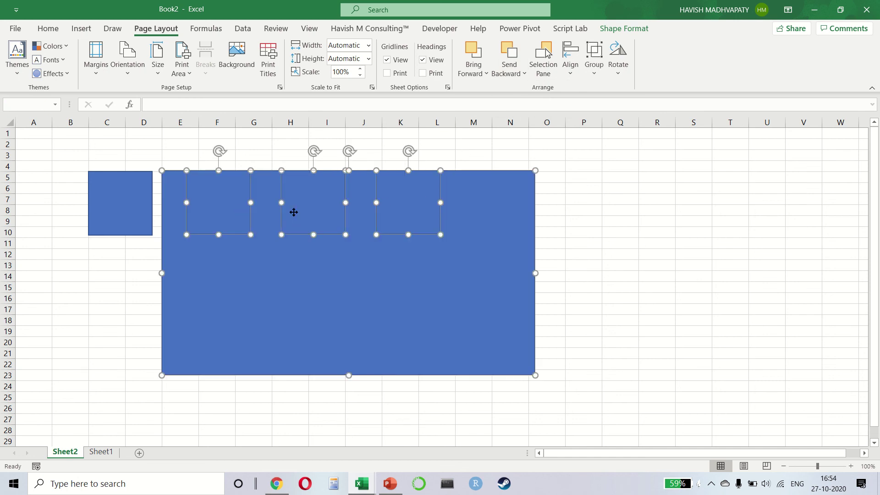
pyautogui.keyDown('ctrl'); pyautogui.click(249, 298); pyautogui.keyUp('ctrl')
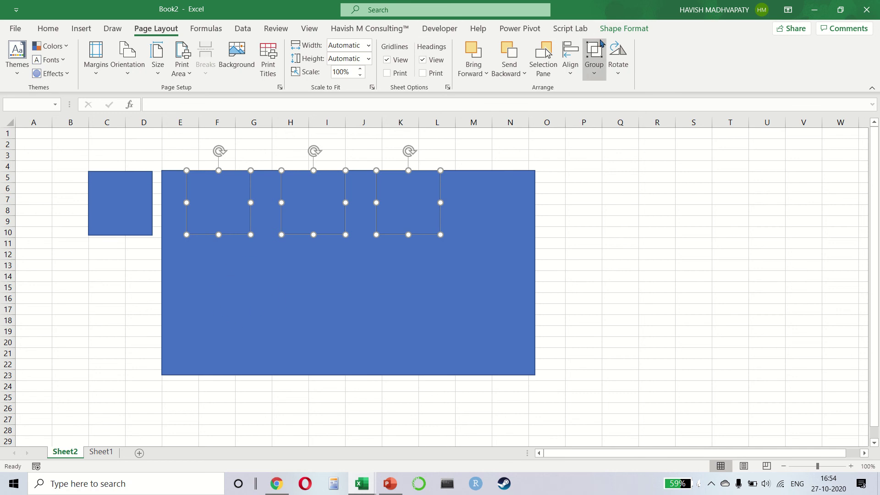
pyautogui.click(624, 29)
pyautogui.click(293, 57)
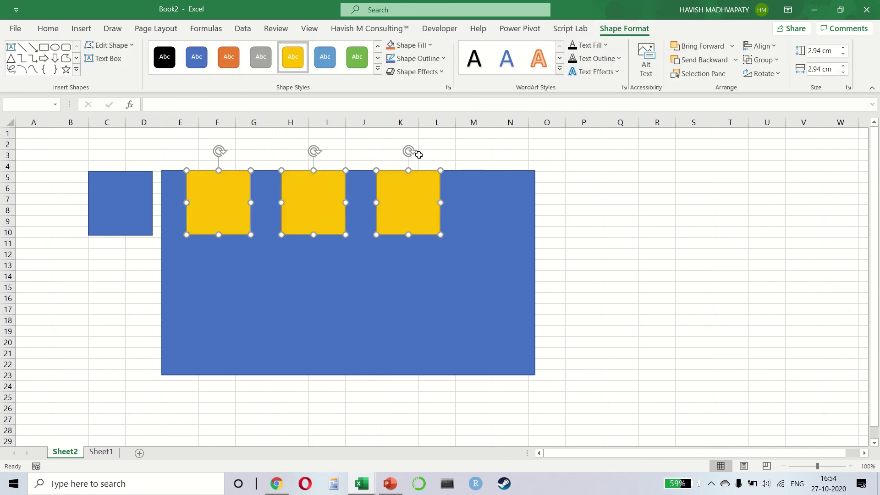
pyautogui.click(590, 181)
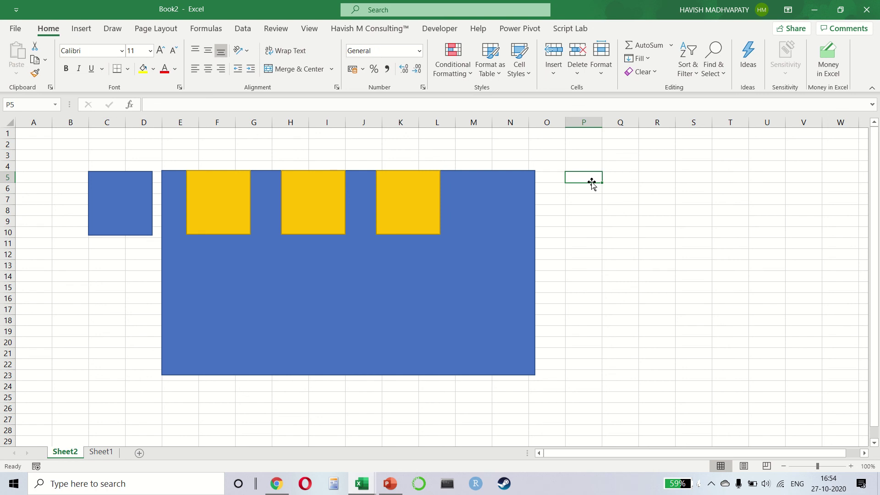
# Select the second and third gold squares and group them into one object
pyautogui.click(137, 31)
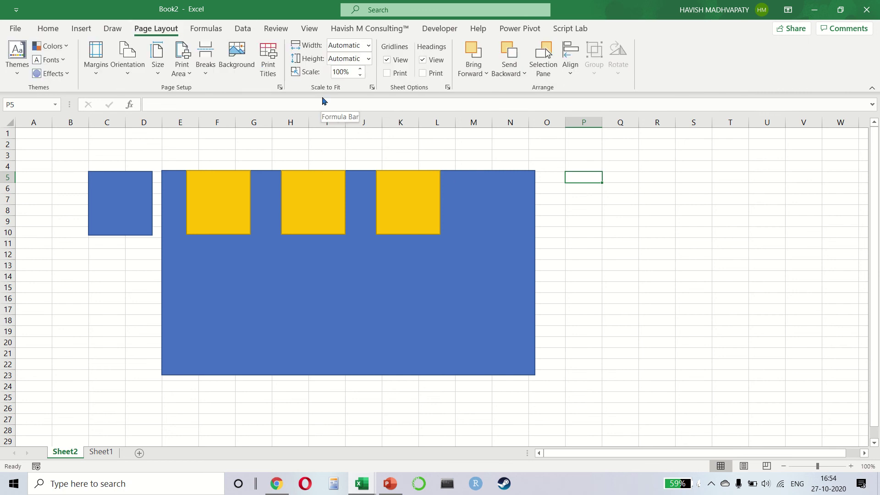
pyautogui.click(432, 197)
pyautogui.keyDown('ctrl'); pyautogui.click(322, 205); pyautogui.keyUp('ctrl')
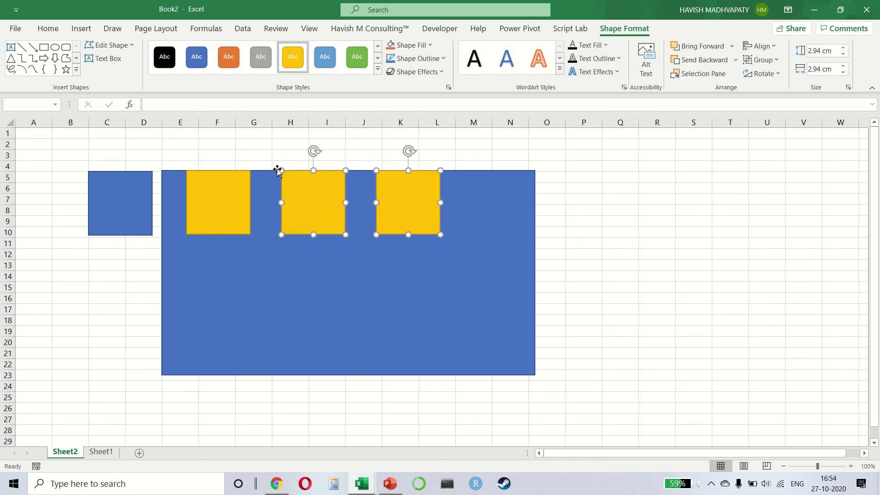
pyautogui.click(157, 28)
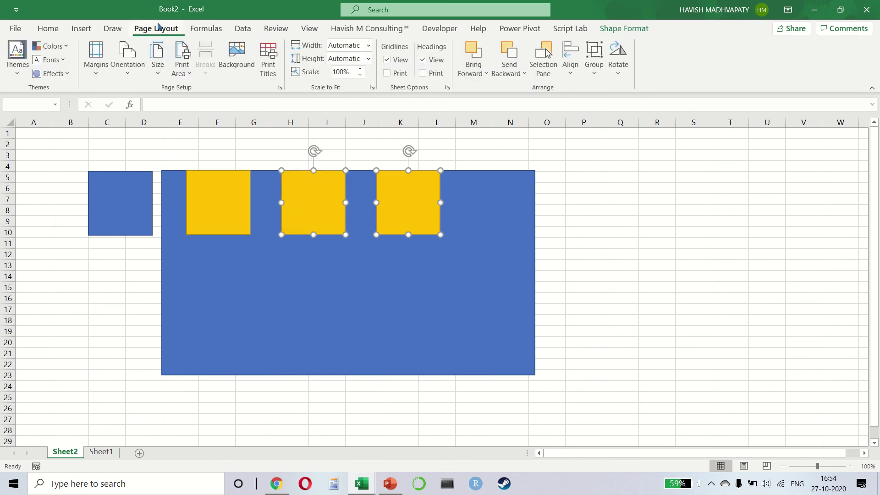
pyautogui.click(599, 75)
pyautogui.click(596, 88)
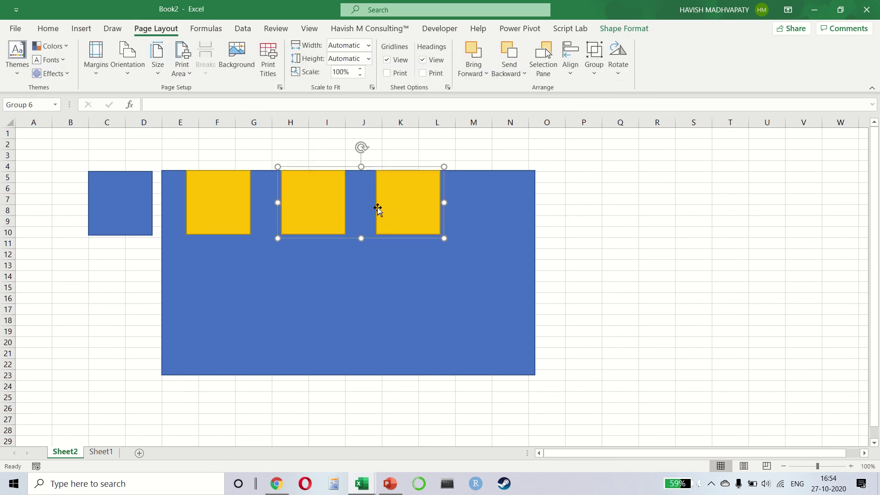
# Move the grouped gold squares slightly right and down to start near I6, and enlarge the group slightly
pyautogui.moveTo(391, 202); pyautogui.dragTo(418, 218)
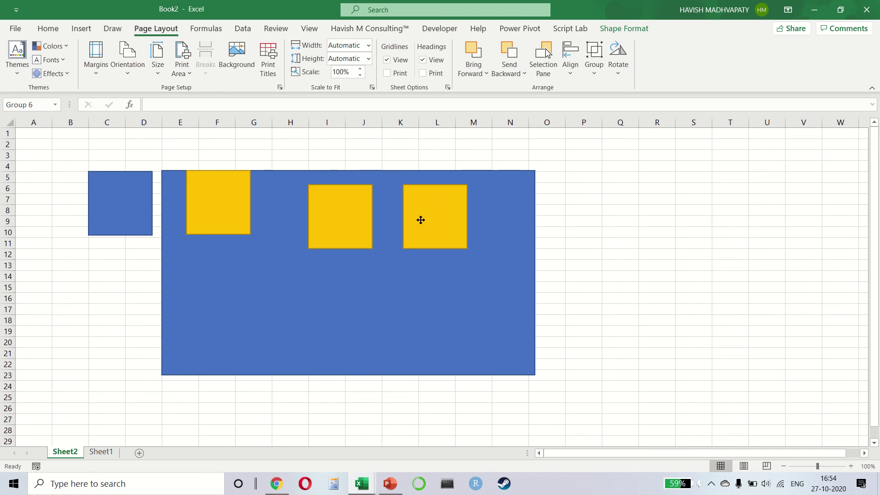
pyautogui.moveTo(468, 249)
pyautogui.mouseDown()
pyautogui.moveTo(534, 298)
pyautogui.moveTo(480, 259)
pyautogui.mouseUp()
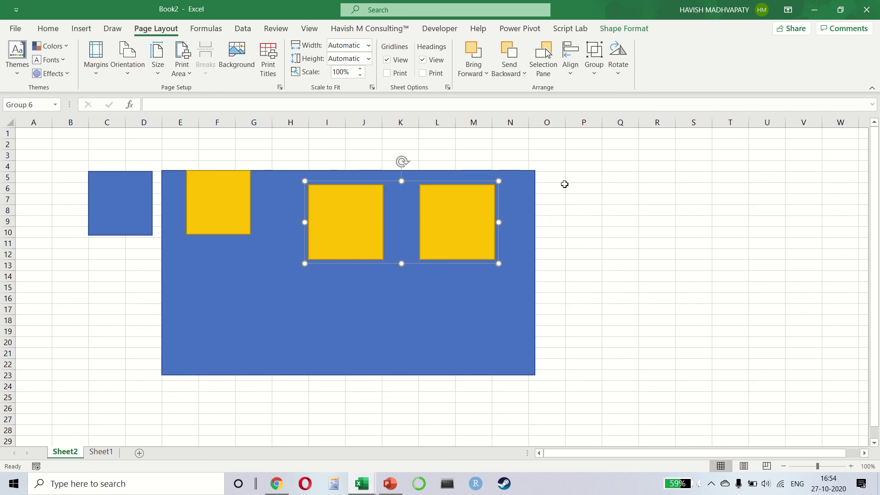
# Rotate the group of two gold squares right by 90° and bring up the Formulas commands
pyautogui.click(623, 69)
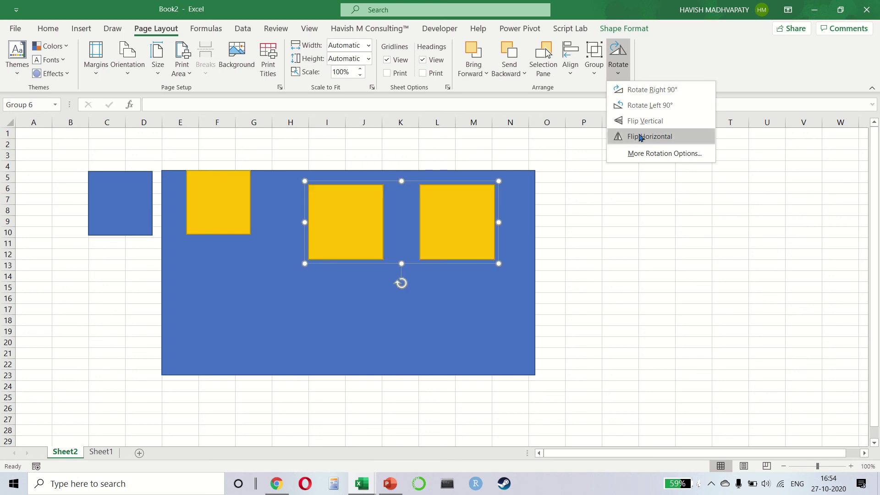
pyautogui.click(644, 96)
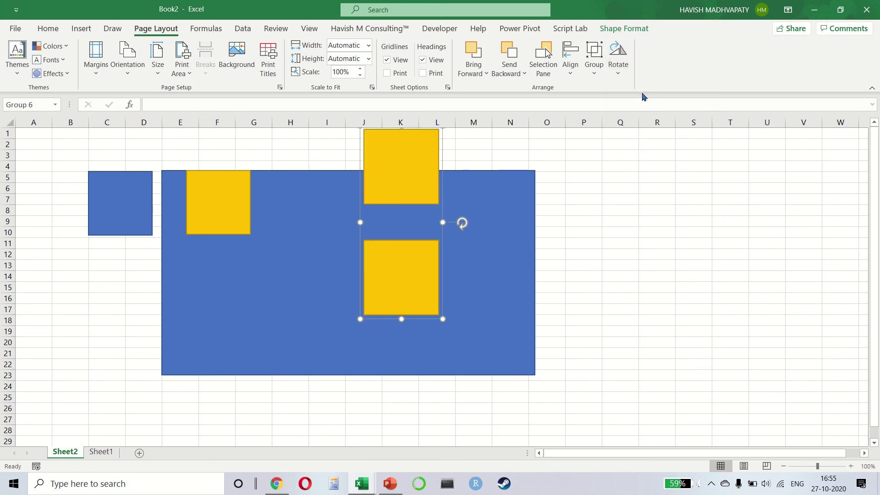
pyautogui.click(210, 32)
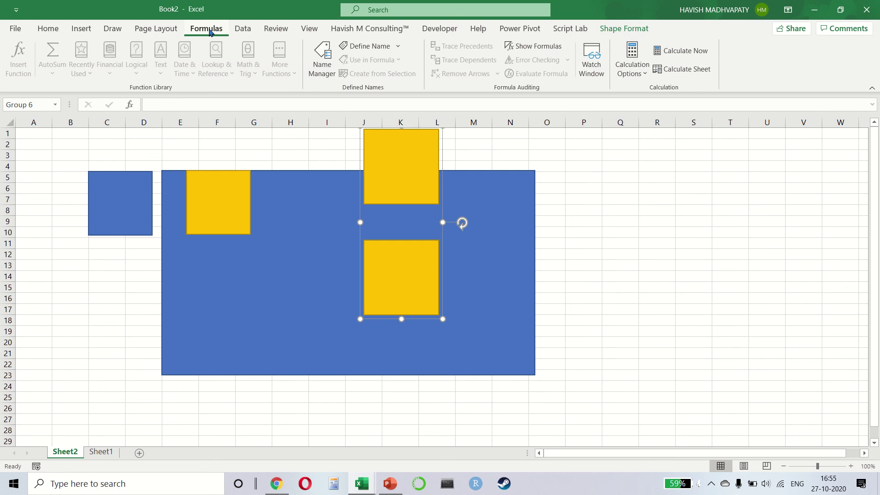